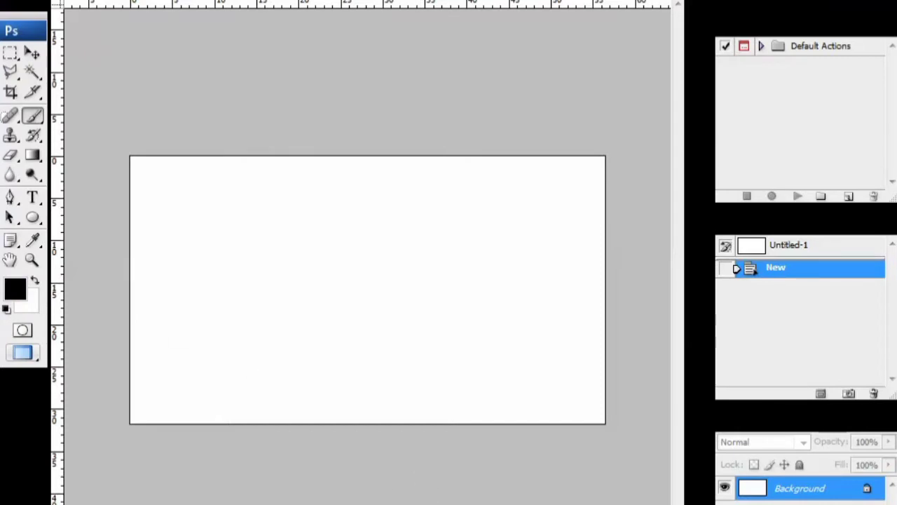
# - Open the pine forest image and copy its layer into the blank Untitled-1 canvas
pyautogui.hotkey('ctrl', 'o')
pyautogui.moveTo(678, 105); pyautogui.dragTo(682, 203)
pyautogui.doubleClick(454, 166)
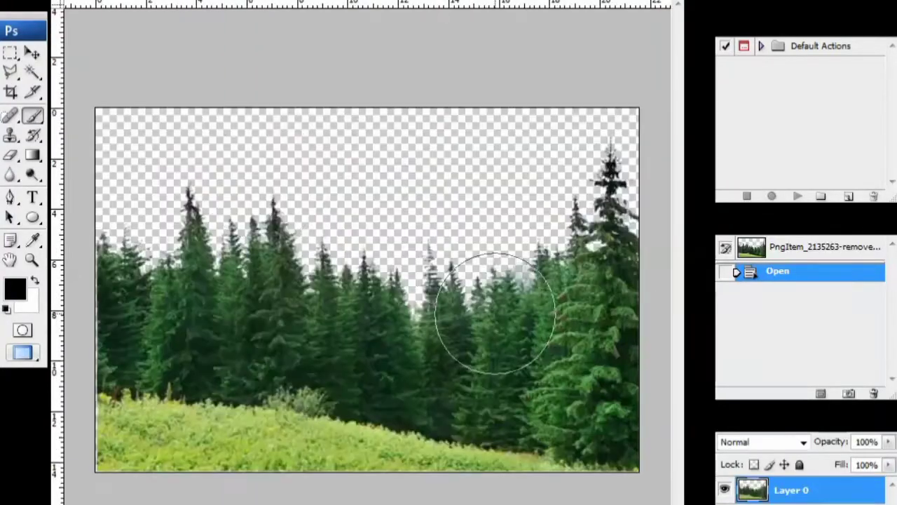
pyautogui.click(661, 1)
pyautogui.moveTo(302, 18); pyautogui.dragTo(446, 12)
pyautogui.click(32, 53)
pyautogui.moveTo(302, 220); pyautogui.dragTo(177, 243)
pyautogui.click(517, 19)
# - Free Transform the forest layer to stretch across the canvas width, settled along the bottom
pyautogui.hotkey('ctrl', 't')
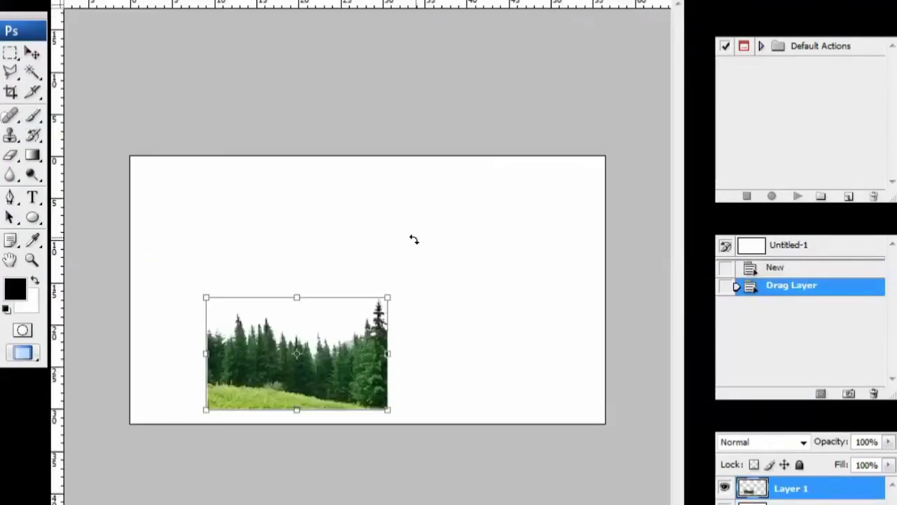
pyautogui.moveTo(390, 411); pyautogui.dragTo(513, 363)
pyautogui.moveTo(520, 451); pyautogui.dragTo(609, 487)
pyautogui.moveTo(561, 358)
pyautogui.mouseDown()
pyautogui.moveTo(568, 306)
pyautogui.moveTo(563, 374)
pyautogui.mouseUp()
pyautogui.moveTo(606, 504); pyautogui.dragTo(494, 451)
pyautogui.moveTo(462, 371)
pyautogui.mouseDown()
pyautogui.moveTo(523, 386)
pyautogui.moveTo(469, 366)
pyautogui.mouseUp()
pyautogui.moveTo(501, 445); pyautogui.dragTo(640, 504)
pyautogui.moveTo(572, 396)
pyautogui.mouseDown()
pyautogui.moveTo(553, 333)
pyautogui.moveTo(563, 412)
pyautogui.mouseUp()
# - Commit the forest resize, open the buffalo photo and copy it into the composite
pyautogui.press('Return')
pyautogui.hotkey('ctrl', 'o')
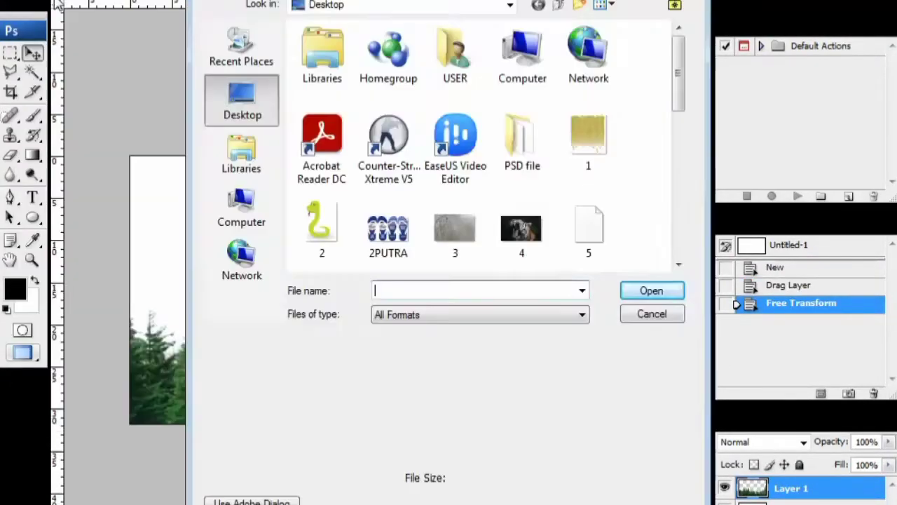
pyautogui.scroll(-3, 687, 161)
pyautogui.doubleClick(588, 144)
pyautogui.click(871, 1)
pyautogui.moveTo(296, 36); pyautogui.dragTo(481, 32)
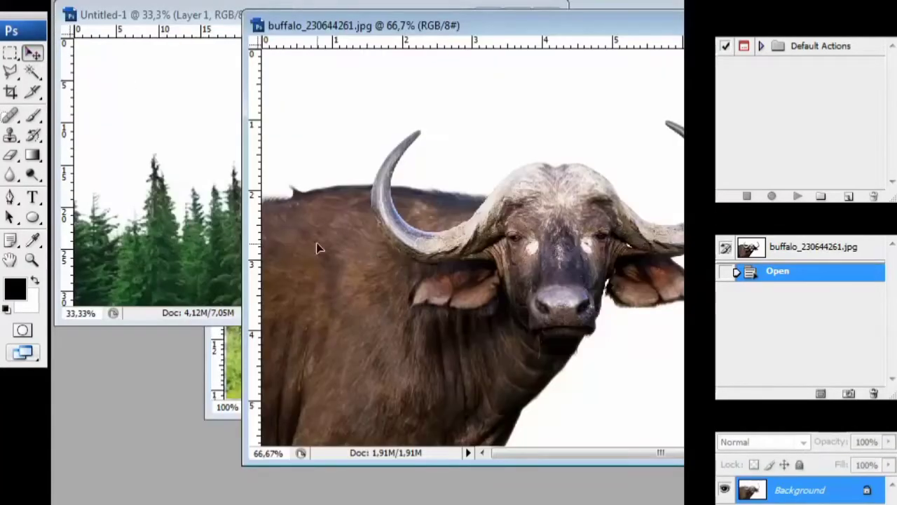
pyautogui.moveTo(318, 247); pyautogui.dragTo(152, 171)
pyautogui.click(516, 16)
# - Remove the buffalo's white background with the Magic Wand and put the forest layer above it
pyautogui.moveTo(308, 319); pyautogui.dragTo(308, 279)
pyautogui.press('w')
pyautogui.click(390, 311)
pyautogui.press('Delete')
pyautogui.hotkey('ctrl', 'd')
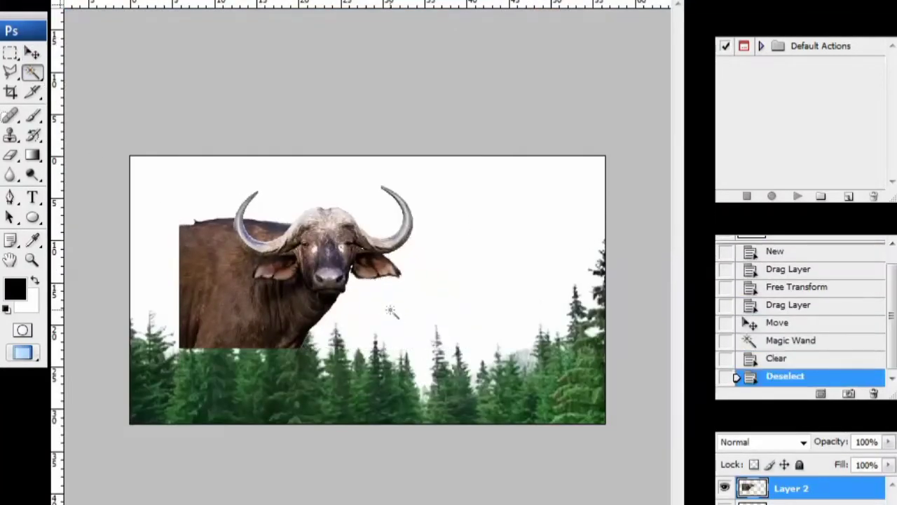
pyautogui.moveTo(789, 504); pyautogui.dragTo(789, 483)
pyautogui.hotkey('ctrl', 't')
pyautogui.press('Escape')
# - Enlarge the buffalo, shift it up-left, and start a Hue/Saturation adjustment on it
pyautogui.click(788, 503)
pyautogui.hotkey('ctrl', 't')
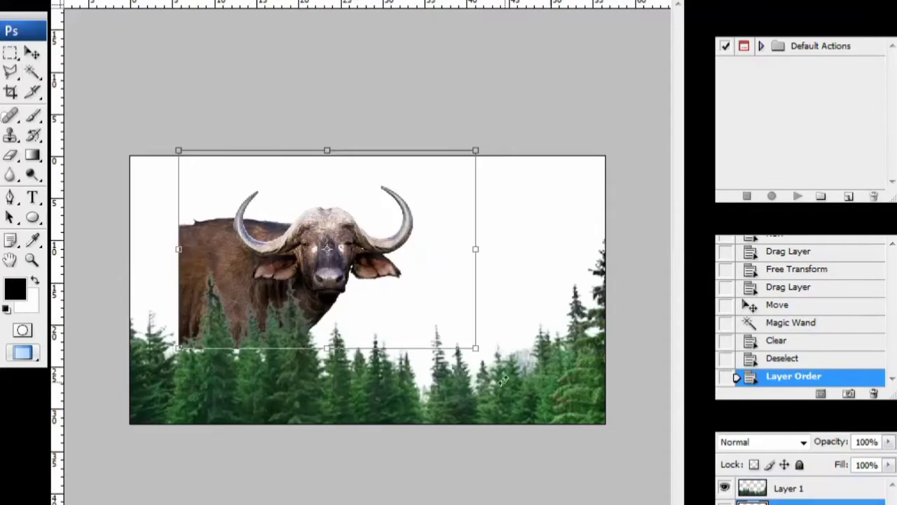
pyautogui.moveTo(475, 347); pyautogui.dragTo(513, 381)
pyautogui.moveTo(391, 272); pyautogui.dragTo(366, 262)
pyautogui.moveTo(487, 372); pyautogui.dragTo(562, 434)
pyautogui.click(350, 3)
pyautogui.moveTo(360, 276); pyautogui.dragTo(331, 245)
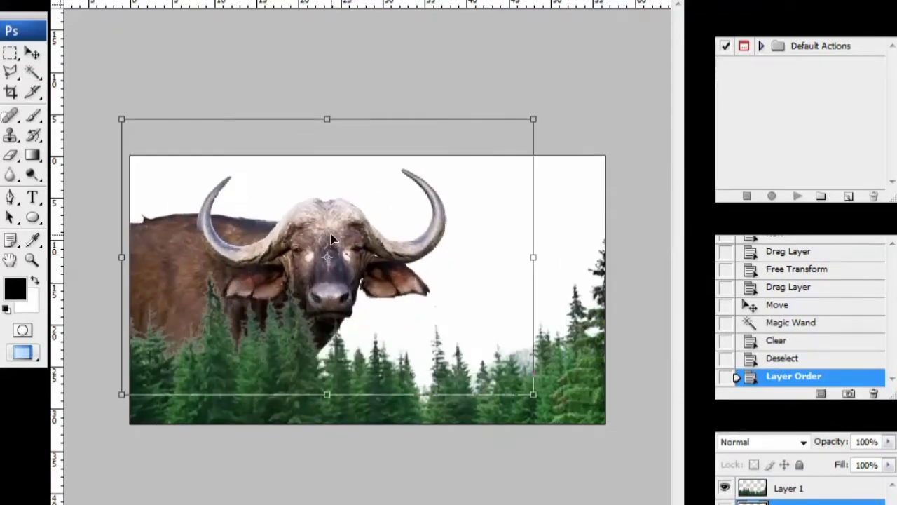
pyautogui.press('Return')
pyautogui.hotkey('ctrl', 'u')
pyautogui.moveTo(653, 37); pyautogui.dragTo(609, 37)
# - Mute the buffalo's colouring by lowering saturation and lightness, then apply
pyautogui.moveTo(653, 84); pyautogui.dragTo(616, 84)
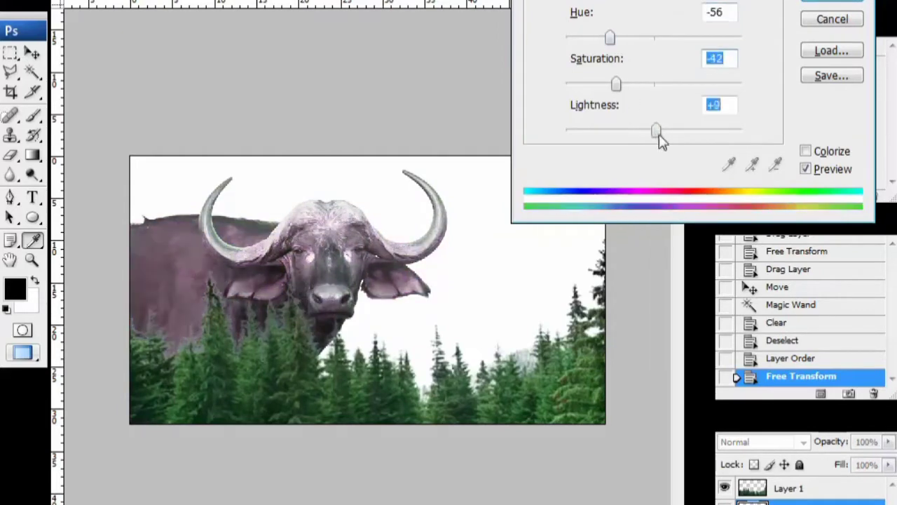
pyautogui.moveTo(653, 131)
pyautogui.mouseDown()
pyautogui.moveTo(629, 130)
pyautogui.moveTo(642, 130)
pyautogui.mouseUp()
pyautogui.moveTo(609, 37); pyautogui.dragTo(643, 37)
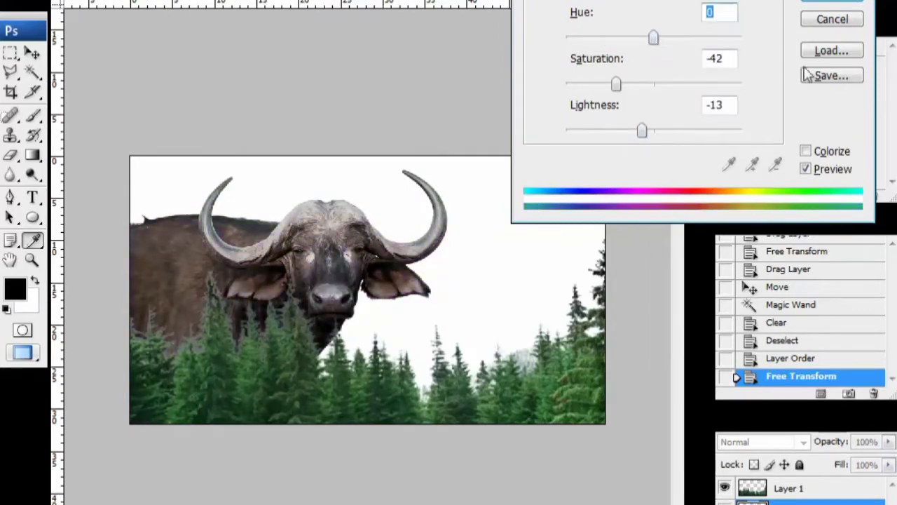
pyautogui.click(832, 2)
# - Give the forest layer Hue -44, Saturation +53, Lightness -14 for warmer yellow-green trees
pyautogui.click(791, 488)
pyautogui.hotkey('ctrl', 'u')
pyautogui.moveTo(654, 130); pyautogui.dragTo(627, 131)
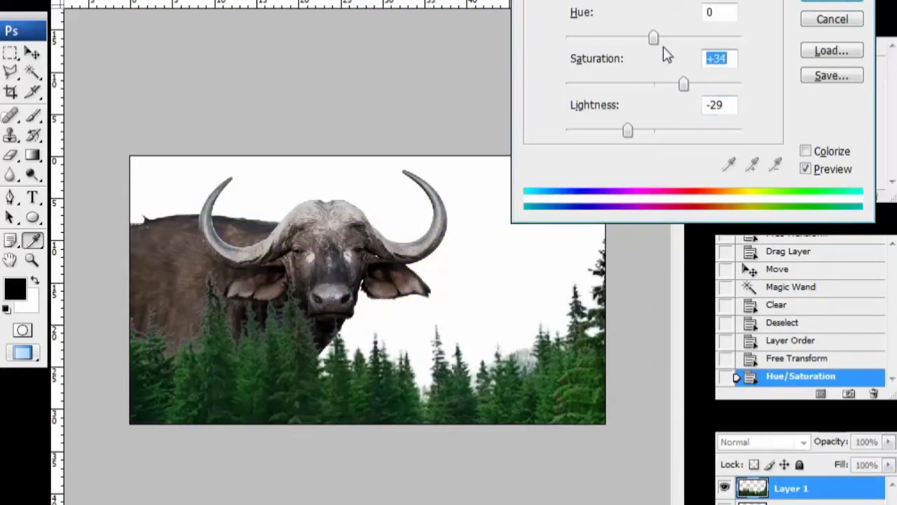
pyautogui.moveTo(653, 37); pyautogui.dragTo(623, 38)
pyautogui.moveTo(684, 83); pyautogui.dragTo(699, 83)
pyautogui.moveTo(623, 37); pyautogui.dragTo(613, 38)
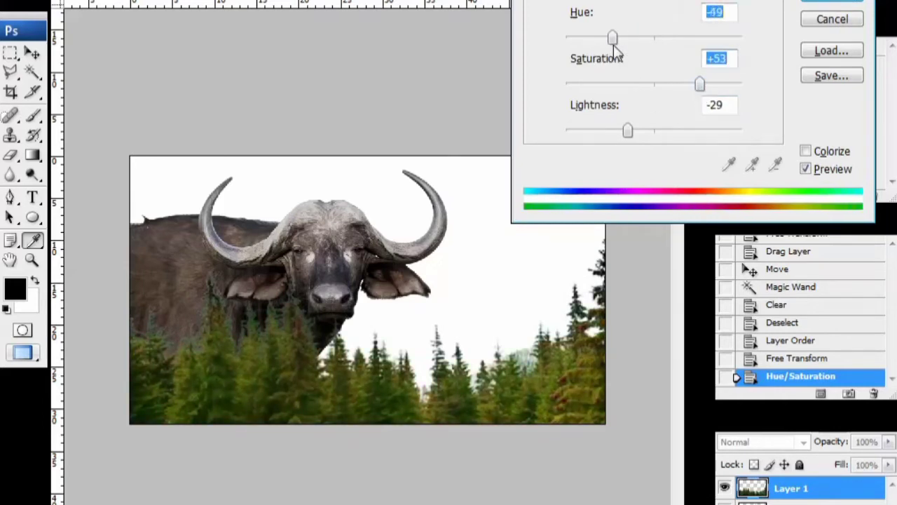
pyautogui.moveTo(635, 132); pyautogui.dragTo(645, 131)
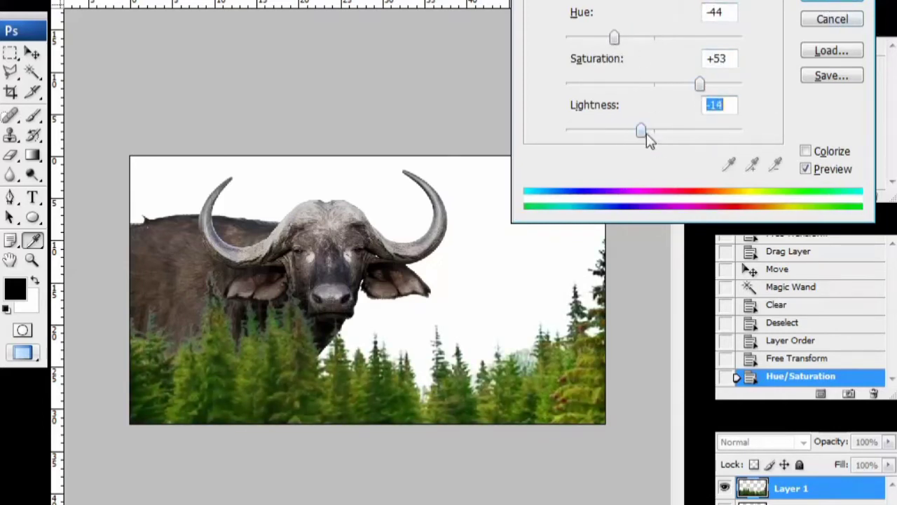
pyautogui.click(833, 3)
pyautogui.click(21, 0)
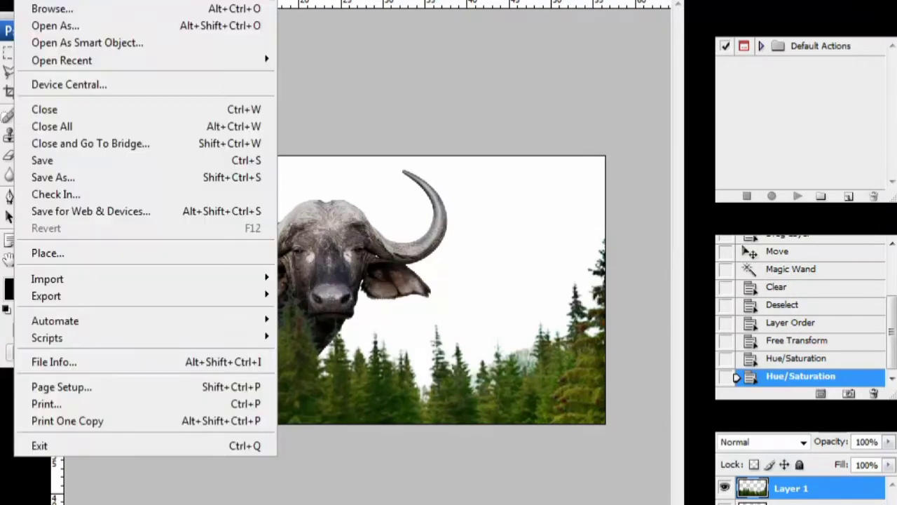
# - Open the grass PNG and copy it into Untitled-1 as a new layer
pyautogui.click(41, 0)
pyautogui.moveTo(680, 91); pyautogui.dragTo(696, 197)
pyautogui.click(501, 159)
pyautogui.doubleClick(502, 160)
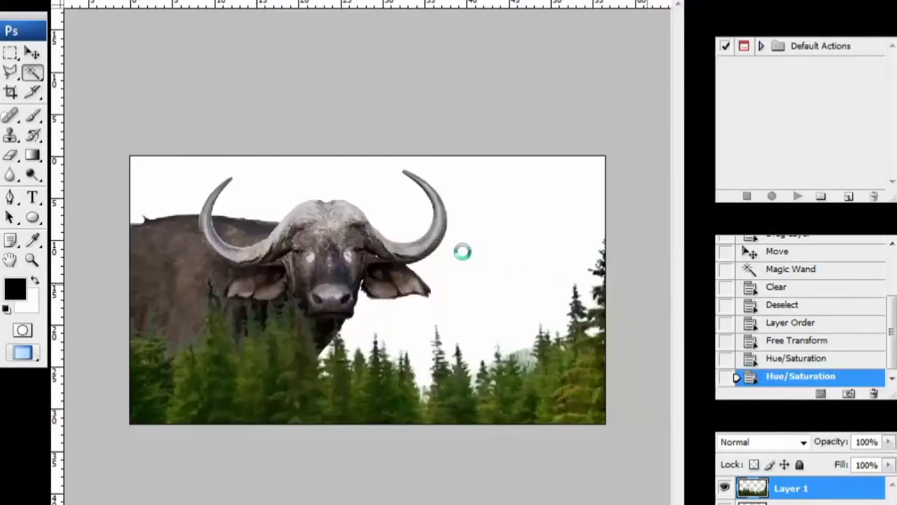
pyautogui.click(659, 0)
pyautogui.click(31, 52)
pyautogui.moveTo(424, 322); pyautogui.dragTo(255, 227)
pyautogui.click(513, 12)
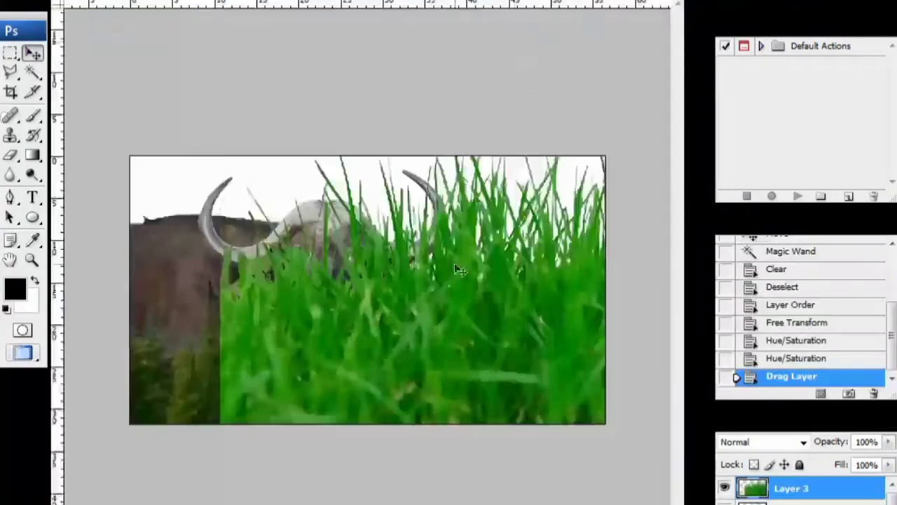
pyautogui.moveTo(457, 268); pyautogui.dragTo(426, 189)
# - Scale the grass layer down and move it roughly onto the buffalo's head
pyautogui.hotkey('ctrl', 't')
pyautogui.click(738, 30)
pyautogui.click(780, 198)
pyautogui.click(780, 198)
pyautogui.click(781, 199)
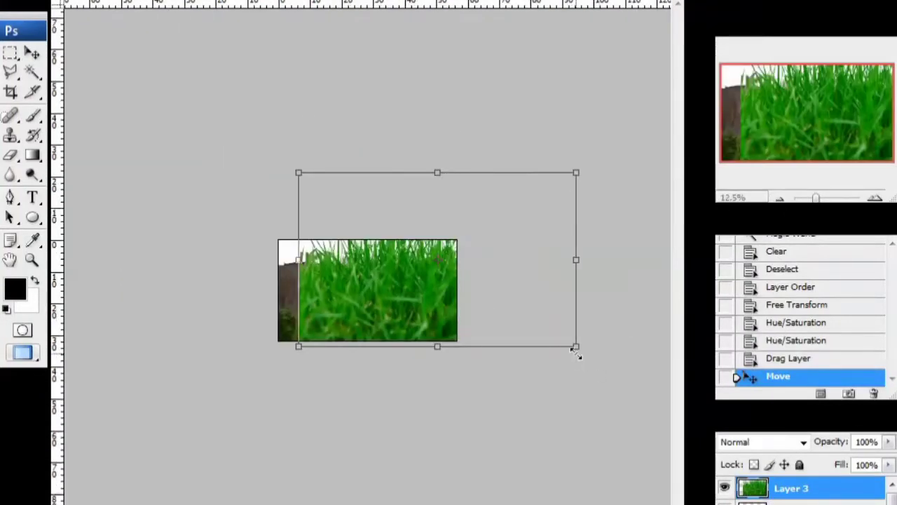
pyautogui.moveTo(576, 352); pyautogui.dragTo(413, 250)
pyautogui.moveTo(357, 210); pyautogui.dragTo(358, 258)
pyautogui.moveTo(414, 295); pyautogui.dragTo(365, 263)
pyautogui.moveTo(333, 241); pyautogui.dragTo(359, 254)
# - Zoom in and refine the grass patch's size and position atop the head, then commit
pyautogui.tripleClick(875, 198)
pyautogui.moveTo(427, 136); pyautogui.dragTo(335, 194)
pyautogui.moveTo(297, 235); pyautogui.dragTo(339, 221)
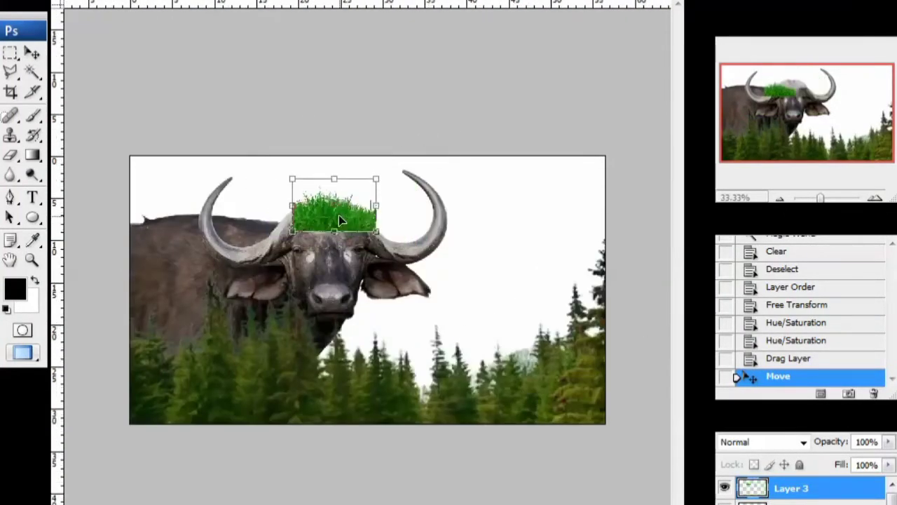
pyautogui.tripleClick(875, 198)
pyautogui.moveTo(803, 109); pyautogui.dragTo(789, 94)
pyautogui.moveTo(511, 75); pyautogui.dragTo(411, 134)
pyautogui.moveTo(330, 203); pyautogui.dragTo(291, 176)
pyautogui.press('Return')
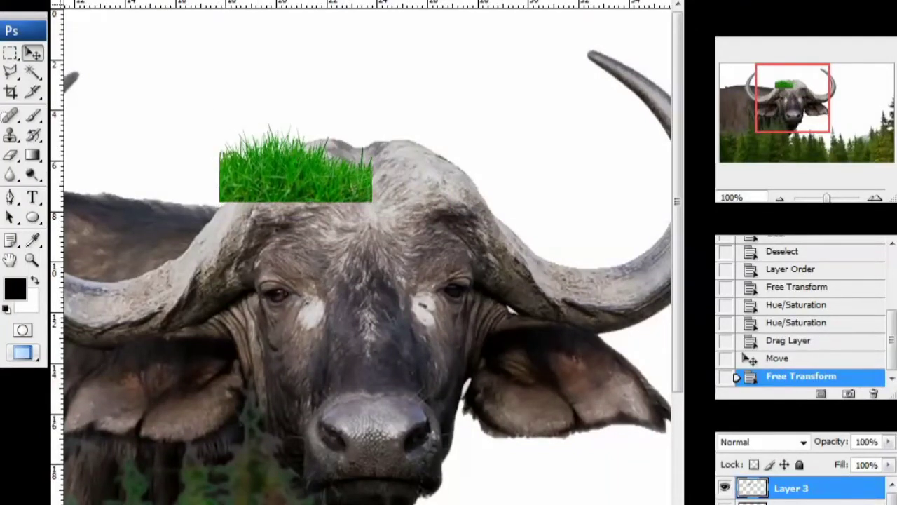
# - Mask the grass layer and softly erase its edges with a 35 px soft brush
pyautogui.click(771, 504)
pyautogui.click(15, 162)
pyautogui.rightClick(189, 100)
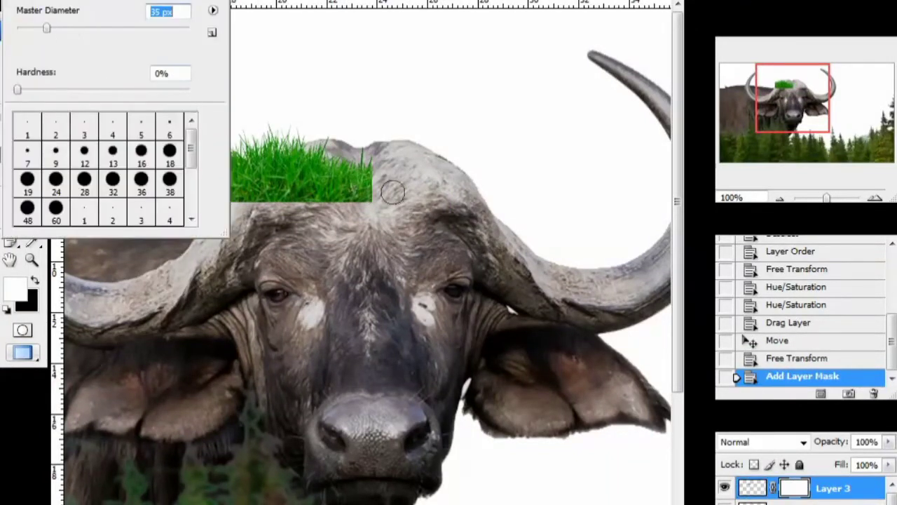
pyautogui.moveTo(372, 203); pyautogui.dragTo(376, 173)
pyautogui.rightClick(212, 169)
pyautogui.moveTo(216, 156); pyautogui.dragTo(220, 194)
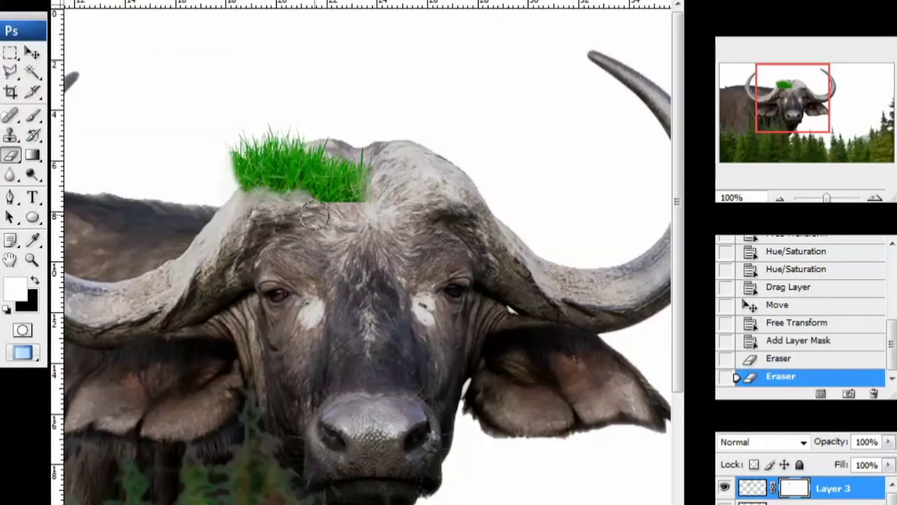
pyautogui.click(254, 209)
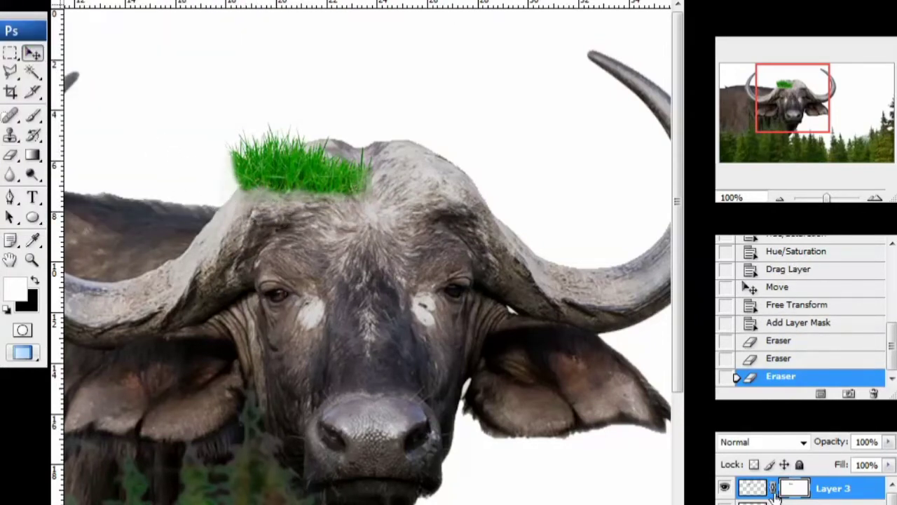
pyautogui.press('x')
# - Duplicate the grass patch, move the copy right, resize and tilt it clockwise
pyautogui.hotkey('ctrl', 'j')
pyautogui.moveTo(329, 196); pyautogui.dragTo(446, 195)
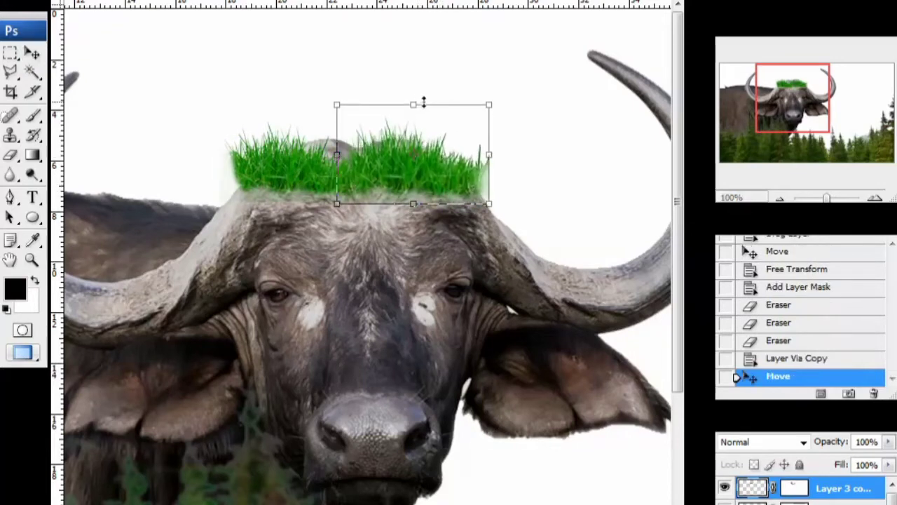
pyautogui.moveTo(490, 104); pyautogui.dragTo(457, 120)
pyautogui.moveTo(439, 152); pyautogui.dragTo(445, 157)
pyautogui.moveTo(463, 125); pyautogui.dragTo(493, 105)
pyautogui.moveTo(513, 210); pyautogui.dragTo(508, 222)
pyautogui.moveTo(435, 179); pyautogui.dragTo(439, 185)
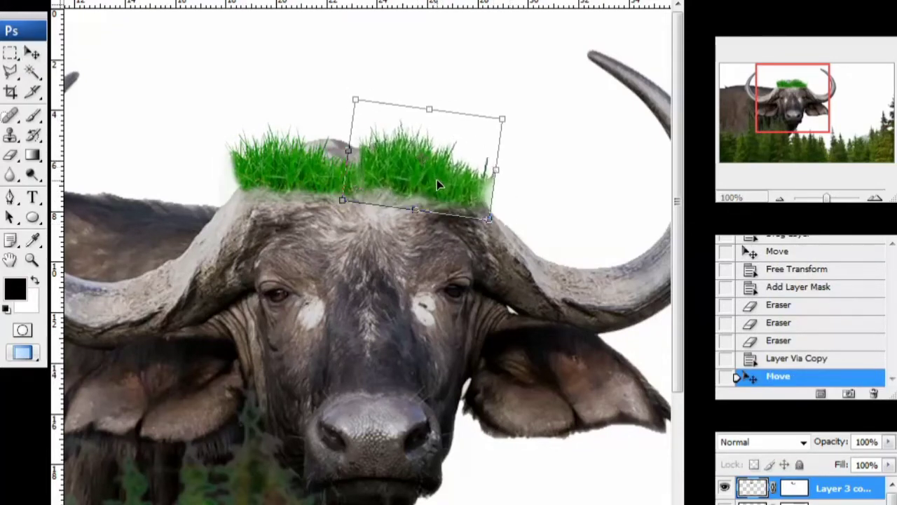
pyautogui.press('Return')
# - Stretch the original grass taller and wider, then merge both grass layers into one
pyautogui.click(830, 503)
pyautogui.hotkey('ctrl', 't')
pyautogui.moveTo(298, 112); pyautogui.dragTo(309, 96)
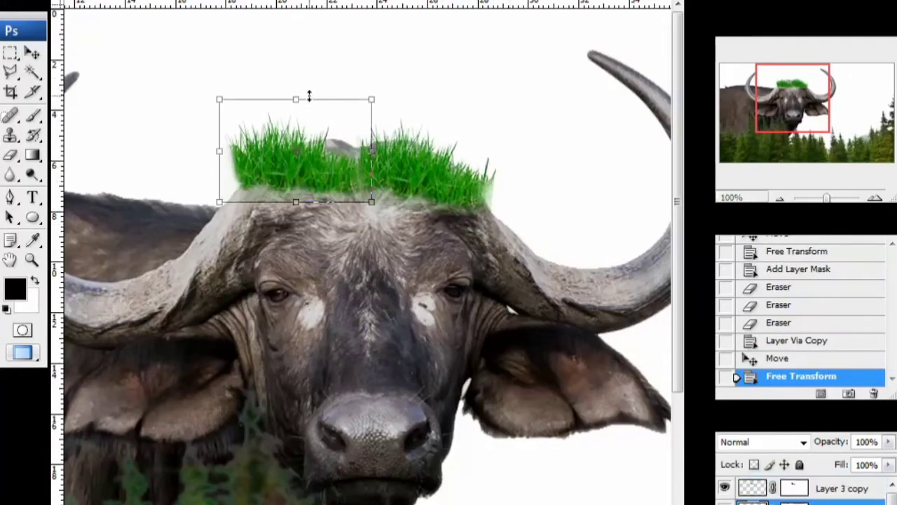
pyautogui.moveTo(372, 98); pyautogui.dragTo(397, 88)
pyautogui.moveTo(335, 152); pyautogui.dragTo(333, 157)
pyautogui.press('Return')
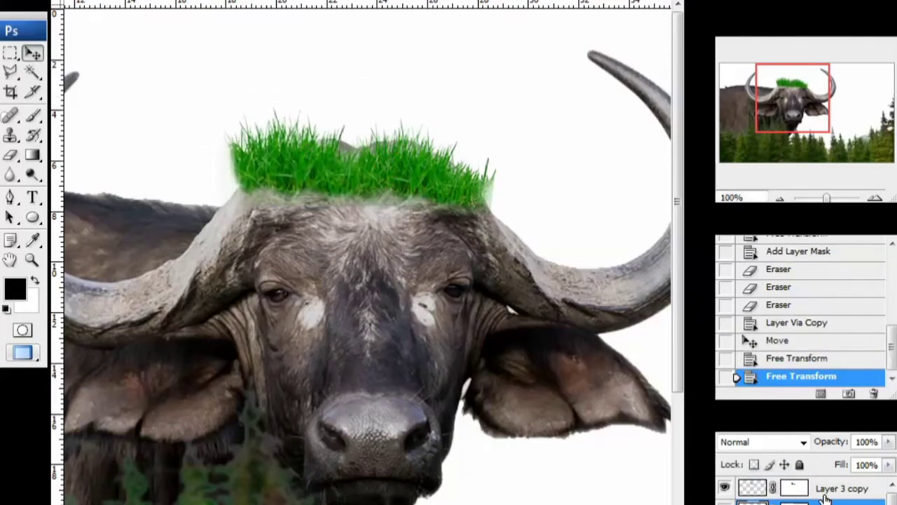
pyautogui.click(759, 489)
pyautogui.hotkey('ctrl', 'e')
pyautogui.hotkey('ctrl', 'u')
# - Tint the grass tuft olive-brown with Hue -61, Saturation +29, Lightness -32
pyautogui.moveTo(653, 130); pyautogui.dragTo(627, 130)
pyautogui.moveTo(653, 37); pyautogui.dragTo(609, 37)
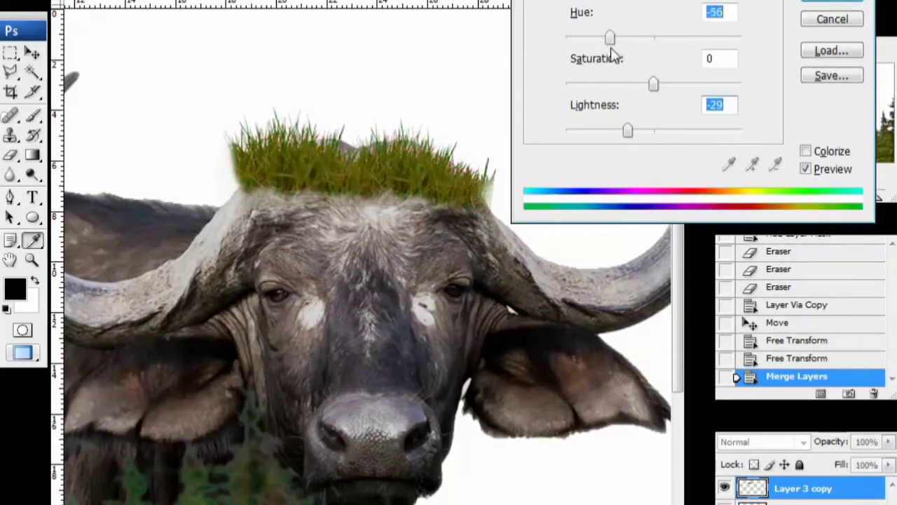
pyautogui.moveTo(681, 84); pyautogui.dragTo(678, 84)
pyautogui.moveTo(628, 131); pyautogui.dragTo(625, 130)
pyautogui.moveTo(616, 37); pyautogui.dragTo(609, 37)
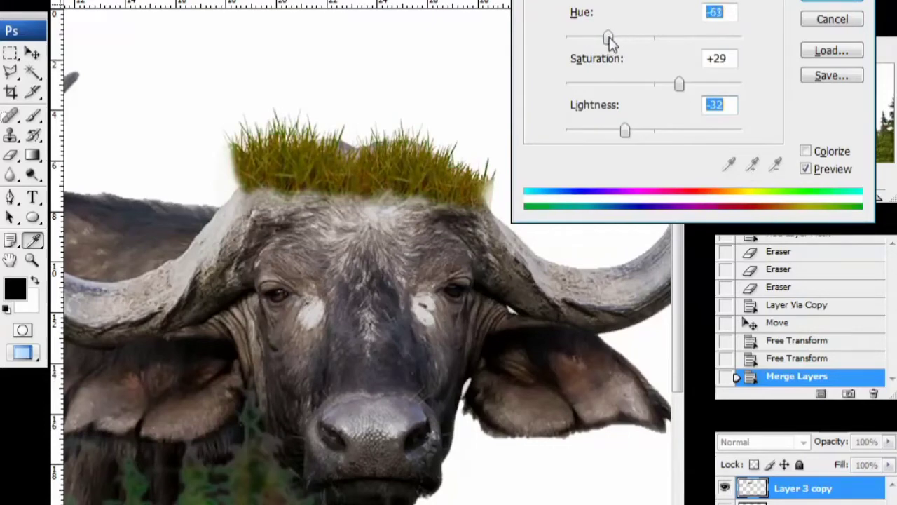
pyautogui.click(832, 2)
# - Nudge the tuft into place, mask and erase its base into the head, then open another image
pyautogui.click(781, 198)
pyautogui.click(781, 198)
pyautogui.click(875, 199)
pyautogui.click(876, 199)
pyautogui.moveTo(421, 61); pyautogui.dragTo(425, 65)
pyautogui.click(785, 504)
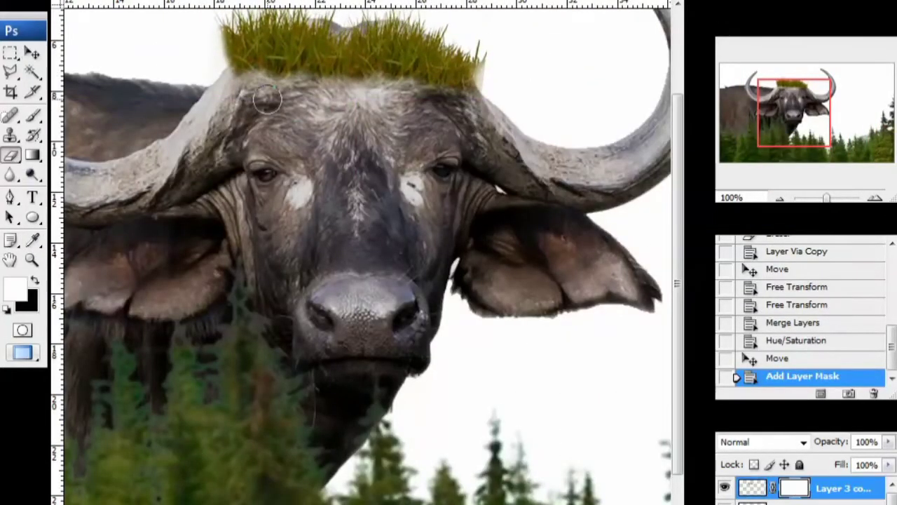
pyautogui.click(411, 100)
pyautogui.click(778, 197)
pyautogui.click(778, 197)
pyautogui.click(875, 199)
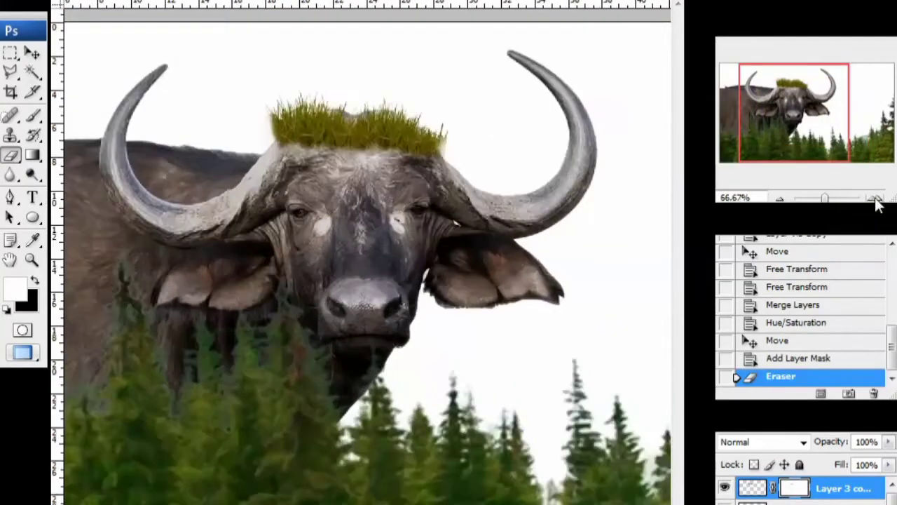
pyautogui.click(781, 199)
pyautogui.hotkey('ctrl', 'o')
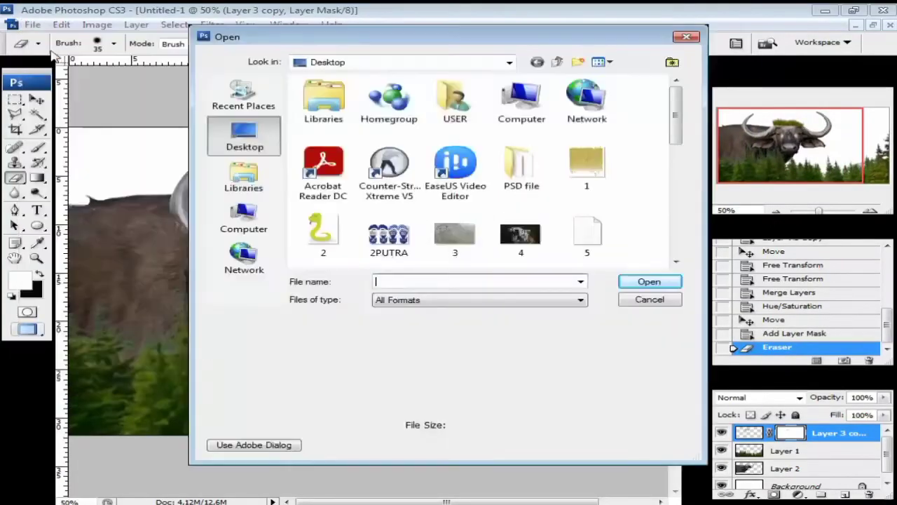
# - Open the rock-and-hill PNG and drag it into the composite, positioned toward the right
pyautogui.scroll(-10, 477, 168)
pyautogui.click(389, 228)
pyautogui.click(648, 282)
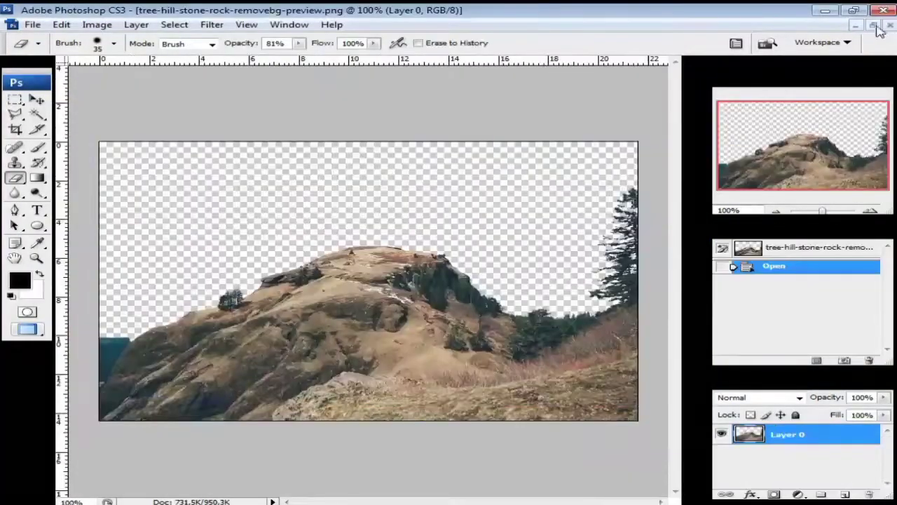
pyautogui.click(874, 25)
pyautogui.click(37, 99)
pyautogui.moveTo(522, 259); pyautogui.dragTo(274, 231)
pyautogui.click(538, 69)
pyautogui.moveTo(364, 298); pyautogui.dragTo(637, 371)
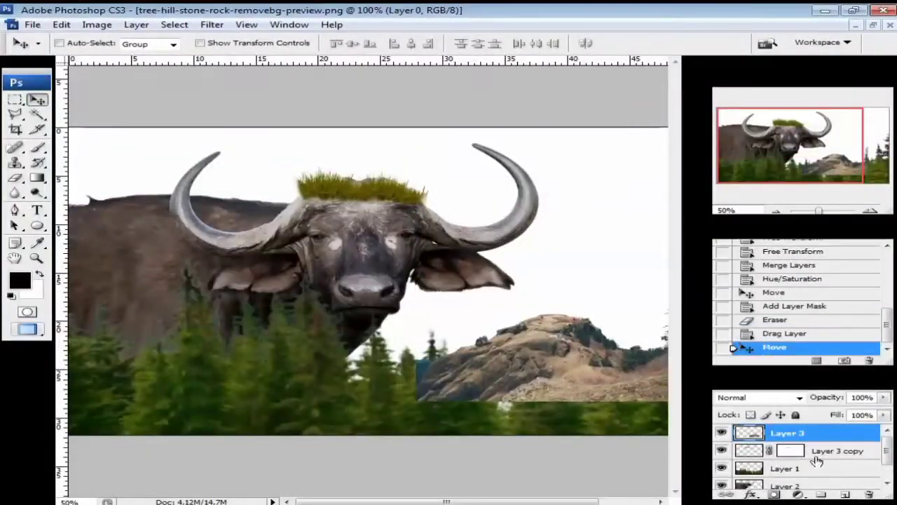
# - Stack both tree layers above the rock hill layer, then reselect the rock layer
pyautogui.moveTo(818, 455)
pyautogui.mouseDown()
pyautogui.moveTo(834, 428)
pyautogui.moveTo(823, 443)
pyautogui.mouseUp()
pyautogui.moveTo(449, 392)
pyautogui.mouseDown()
pyautogui.moveTo(464, 387)
pyautogui.moveTo(440, 385)
pyautogui.mouseUp()
pyautogui.click(806, 468)
pyautogui.click(777, 211)
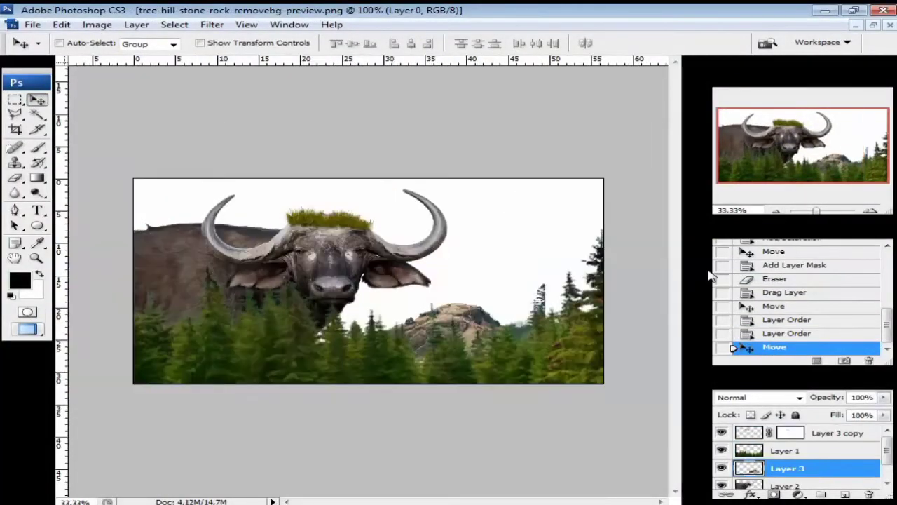
# - Free Transform the rock hill to about 149%, stretched and shifted right behind the trees
pyautogui.hotkey('ctrl', 't')
pyautogui.moveTo(546, 283); pyautogui.dragTo(633, 244)
pyautogui.moveTo(489, 315); pyautogui.dragTo(520, 314)
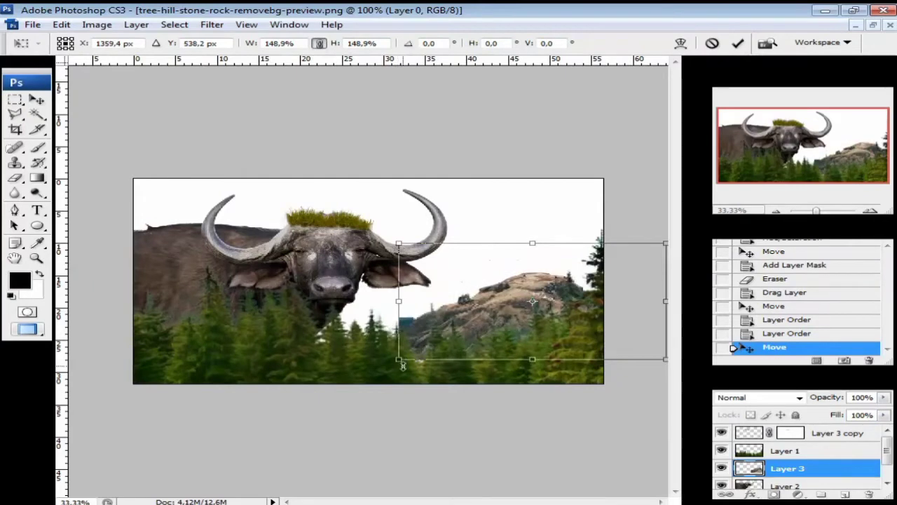
pyautogui.moveTo(400, 361); pyautogui.dragTo(376, 381)
pyautogui.moveTo(389, 313); pyautogui.dragTo(362, 318)
pyautogui.moveTo(373, 249); pyautogui.dragTo(329, 227)
pyautogui.moveTo(529, 296); pyautogui.dragTo(554, 304)
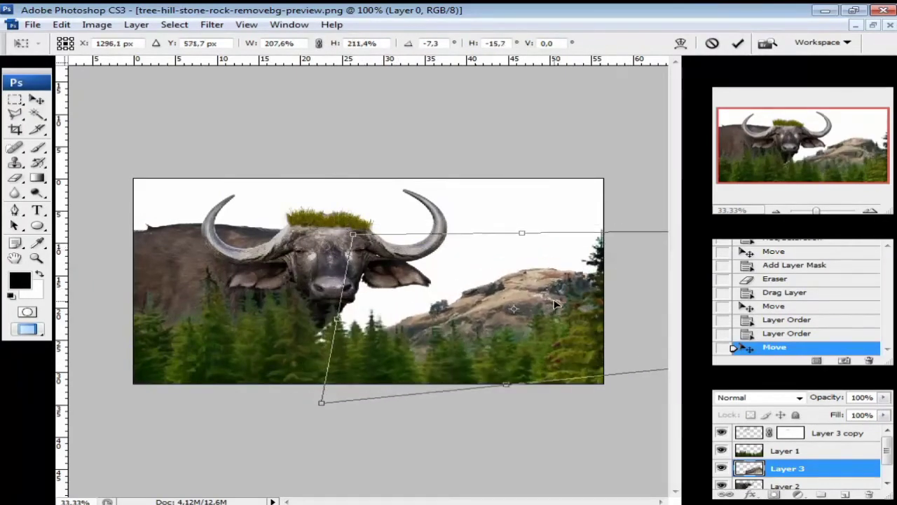
pyautogui.click(737, 44)
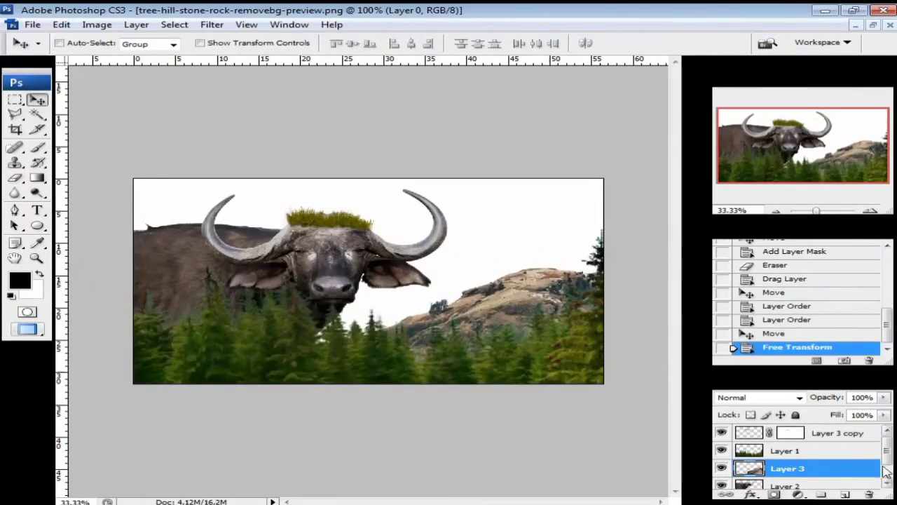
# - Re-tint the buffalo on Layer 2 with Hue/Saturation: hue -13, slight lightness change
pyautogui.click(869, 211)
pyautogui.scroll(-1, 789, 455)
pyautogui.click(788, 462)
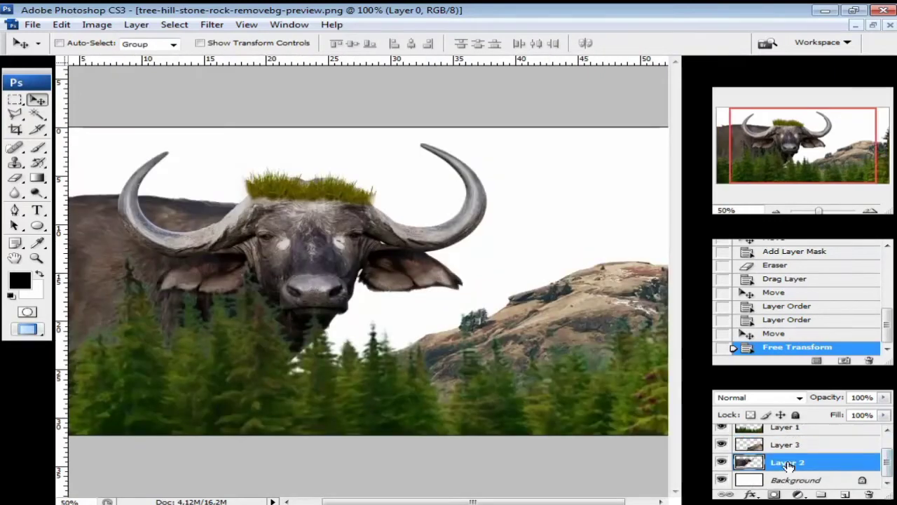
pyautogui.hotkey('ctrl', 'u')
pyautogui.moveTo(651, 88); pyautogui.dragTo(643, 109)
pyautogui.moveTo(651, 159)
pyautogui.mouseDown()
pyautogui.moveTo(661, 156)
pyautogui.moveTo(645, 161)
pyautogui.mouseUp()
pyautogui.click(827, 55)
# - Add a new empty layer above the tree layer Layer 1
pyautogui.click(777, 211)
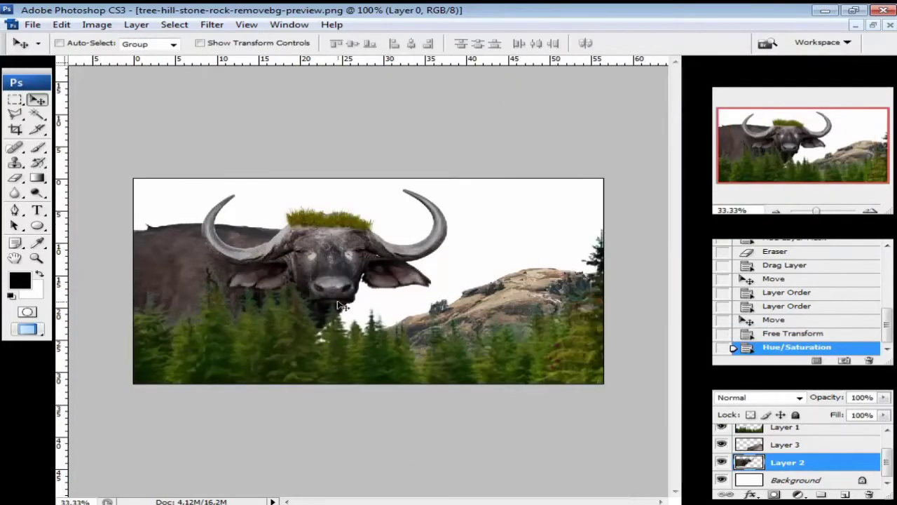
pyautogui.click(807, 429)
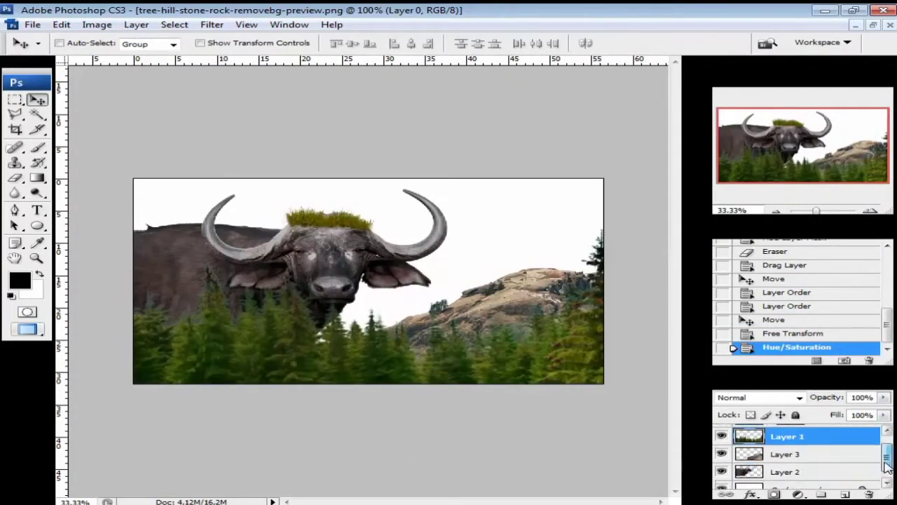
pyautogui.moveTo(887, 457); pyautogui.dragTo(887, 449)
pyautogui.click(846, 495)
pyautogui.click(37, 148)
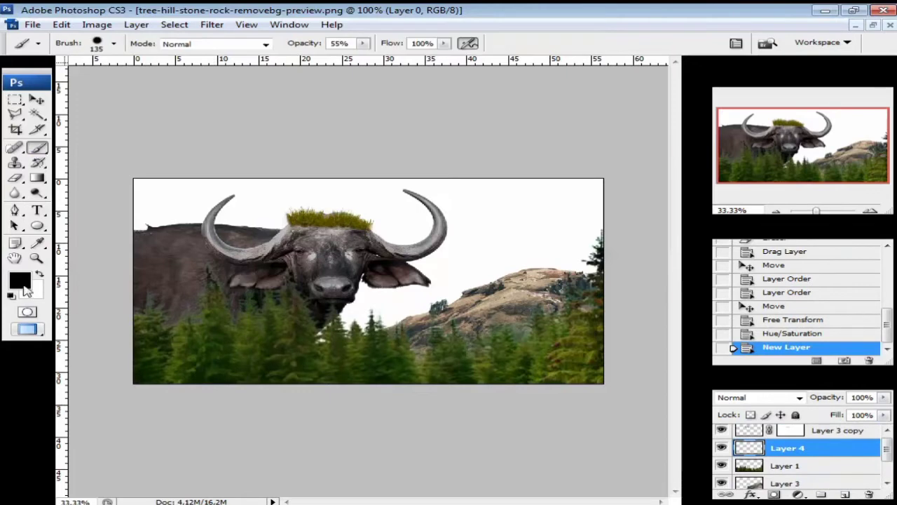
# - Paint yellow-green strokes over the pine trees with a 55 px brush
pyautogui.click(20, 280)
pyautogui.click(391, 311)
pyautogui.click(677, 298)
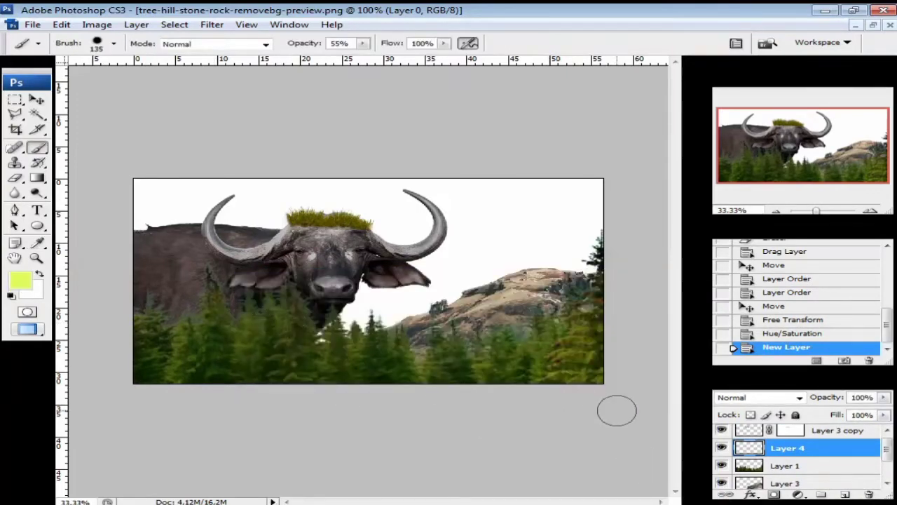
pyautogui.click(113, 44)
pyautogui.moveTo(77, 84); pyautogui.dragTo(72, 85)
pyautogui.moveTo(155, 303)
pyautogui.mouseDown()
pyautogui.moveTo(173, 339)
pyautogui.moveTo(339, 322)
pyautogui.mouseUp()
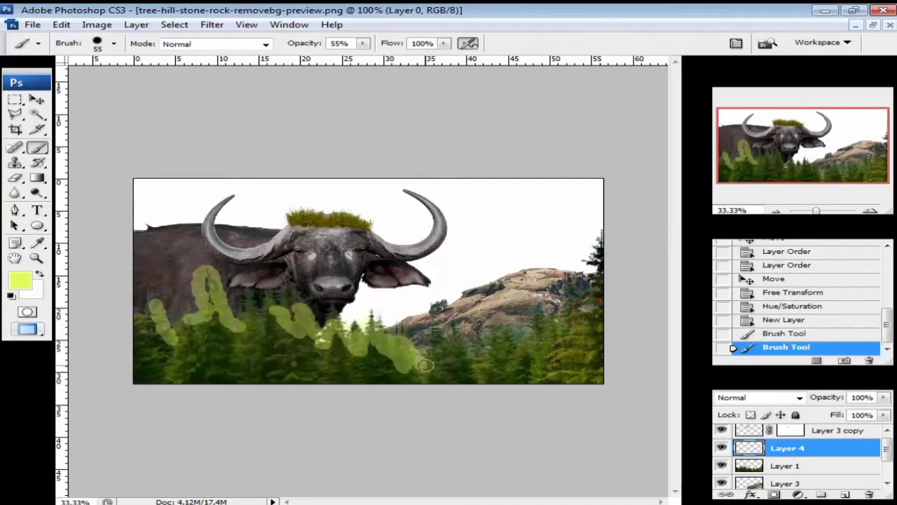
pyautogui.moveTo(425, 364); pyautogui.dragTo(536, 338)
pyautogui.moveTo(596, 293); pyautogui.dragTo(604, 245)
# - Clip Layer 4 to the trees, set it to Overlay blending, and start Hue/Saturation
pyautogui.click(45, 99)
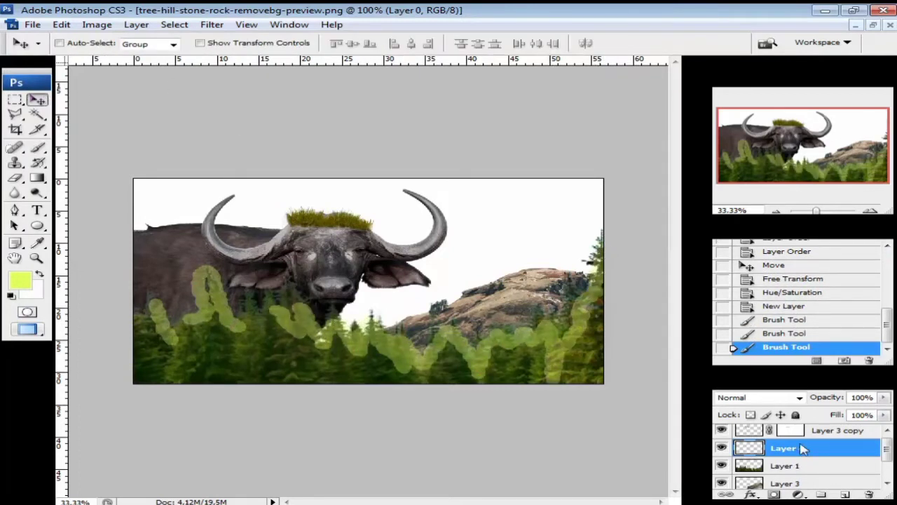
pyautogui.rightClick(803, 447)
pyautogui.click(767, 281)
pyautogui.click(799, 397)
pyautogui.click(736, 184)
pyautogui.click(799, 399)
pyautogui.click(723, 234)
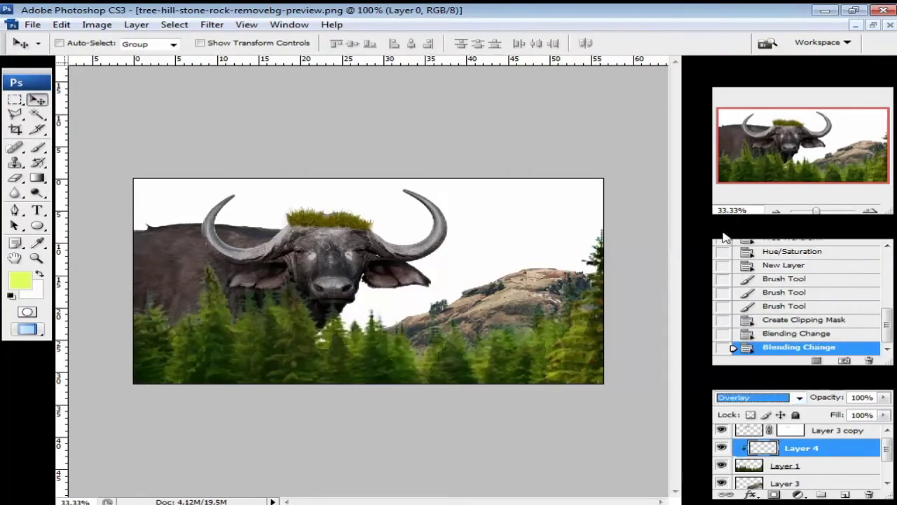
pyautogui.hotkey('ctrl', 'u')
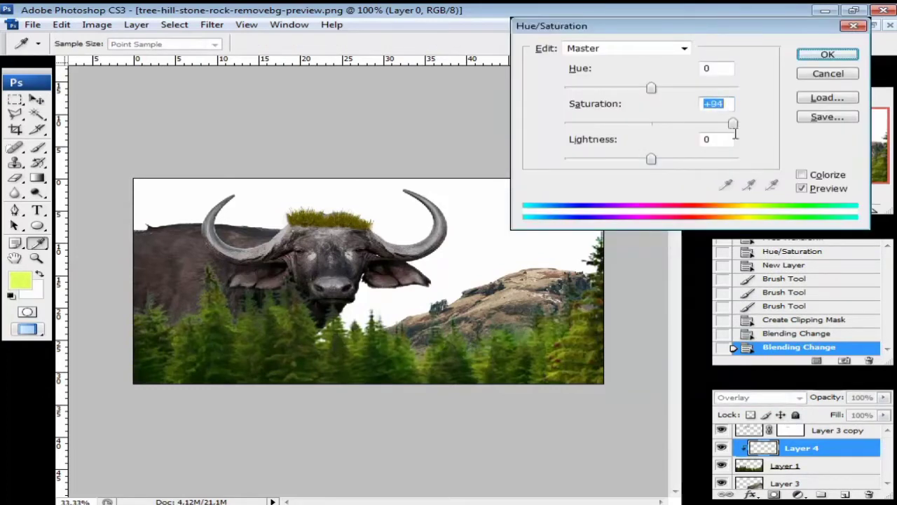
# - Raise the glow's Lightness to +96 and the Yellows saturation to +100
pyautogui.click(734, 159)
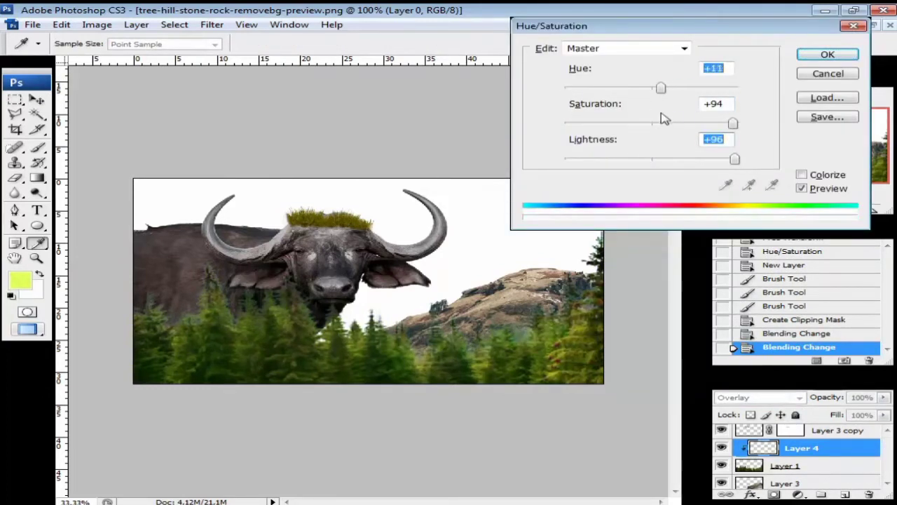
pyautogui.click(684, 48)
pyautogui.click(596, 84)
pyautogui.moveTo(652, 123); pyautogui.dragTo(742, 123)
pyautogui.click(823, 55)
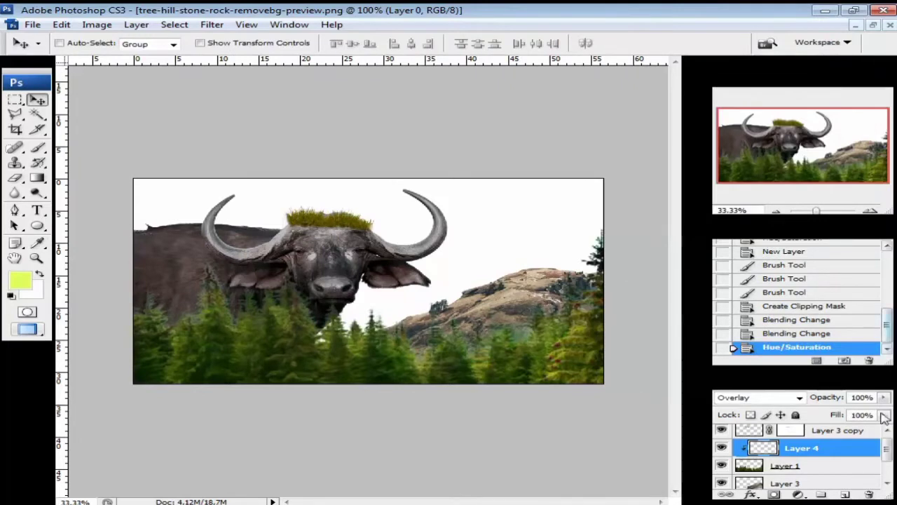
# - Darken the rocky hill layer slightly with a Hue/Saturation lightness adjustment
pyautogui.scroll(-2, 885, 480)
pyautogui.click(806, 452)
pyautogui.hotkey('ctrl', 'u')
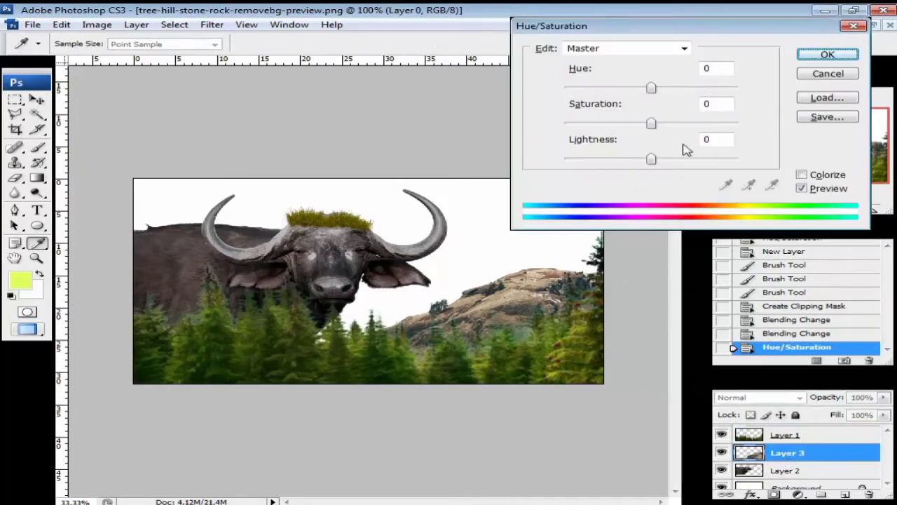
pyautogui.moveTo(652, 159); pyautogui.dragTo(645, 160)
pyautogui.click(827, 54)
# - Zoom the composite in and out to inspect it, ending at 66.67%
pyautogui.click(871, 212)
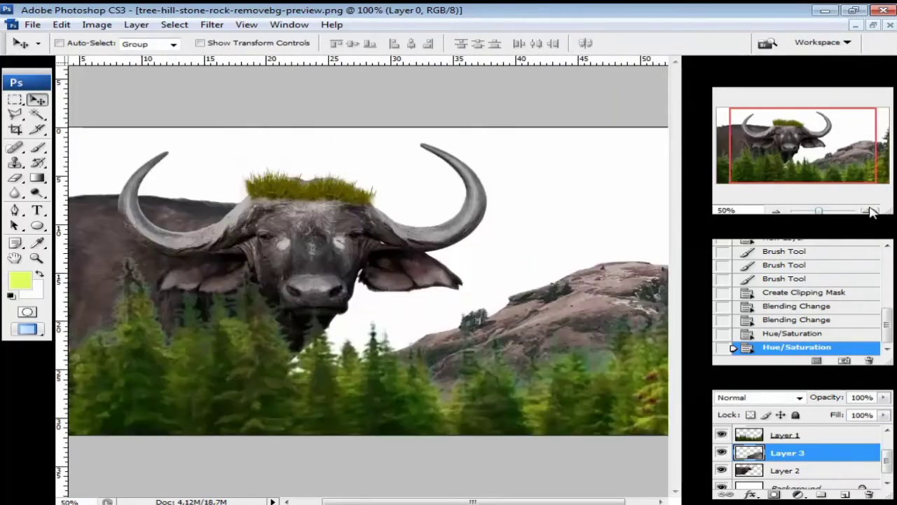
pyautogui.click(780, 210)
pyautogui.click(872, 212)
pyautogui.click(872, 211)
pyautogui.click(871, 212)
pyautogui.click(779, 212)
pyautogui.click(779, 213)
pyautogui.click(778, 212)
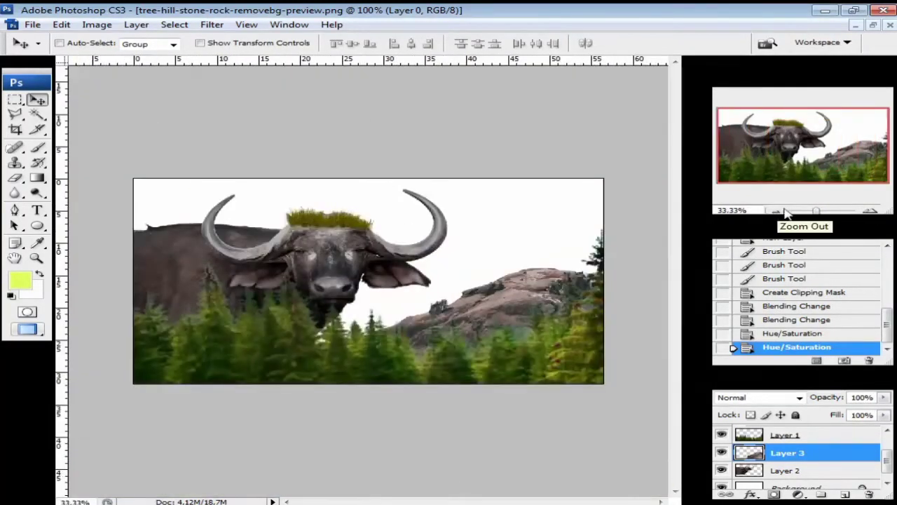
pyautogui.click(872, 211)
pyautogui.click(871, 211)
pyautogui.click(889, 431)
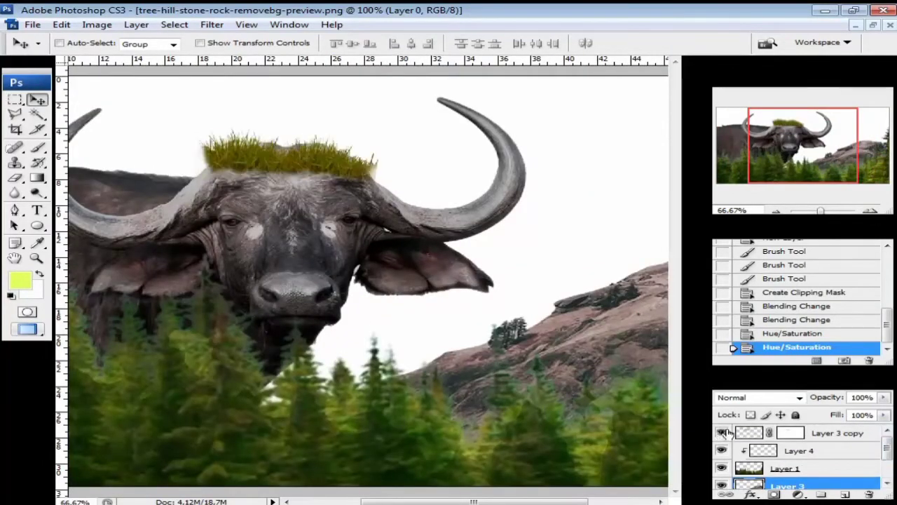
# - Duplicate the grass layer, shrink it and rotate about 9.6° above the buffalo's eye
pyautogui.click(746, 432)
pyautogui.hotkey('ctrl', 'j')
pyautogui.moveTo(253, 149); pyautogui.dragTo(263, 200)
pyautogui.hotkey('ctrl', 't')
pyautogui.moveTo(365, 161); pyautogui.dragTo(268, 190)
pyautogui.moveTo(243, 216); pyautogui.dragTo(267, 213)
pyautogui.moveTo(303, 183); pyautogui.dragTo(306, 193)
pyautogui.moveTo(254, 205); pyautogui.dragTo(251, 203)
pyautogui.click(739, 43)
# - Recolour the grass copy with saturation +43 and lightness -18
pyautogui.hotkey('ctrl', 'u')
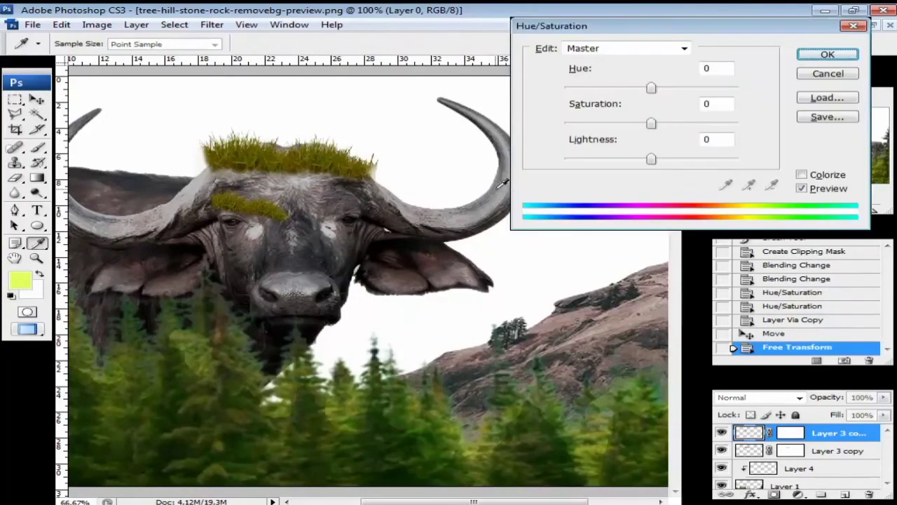
pyautogui.moveTo(672, 123); pyautogui.dragTo(690, 124)
pyautogui.moveTo(652, 88)
pyautogui.mouseDown()
pyautogui.moveTo(640, 89)
pyautogui.moveTo(694, 89)
pyautogui.moveTo(649, 89)
pyautogui.mouseUp()
pyautogui.moveTo(651, 159); pyautogui.dragTo(635, 159)
pyautogui.press('Return')
# - Erase the grass eyebrow's stray edges with the Eraser, enlarged to 22 px
pyautogui.hotkey('ctrl', '+')
pyautogui.hotkey('ctrl', '+')
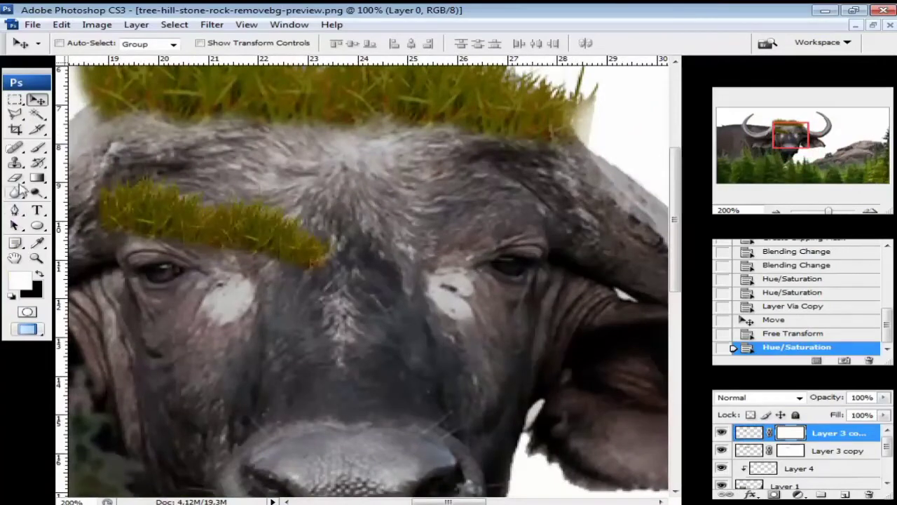
pyautogui.click(15, 178)
pyautogui.click(114, 43)
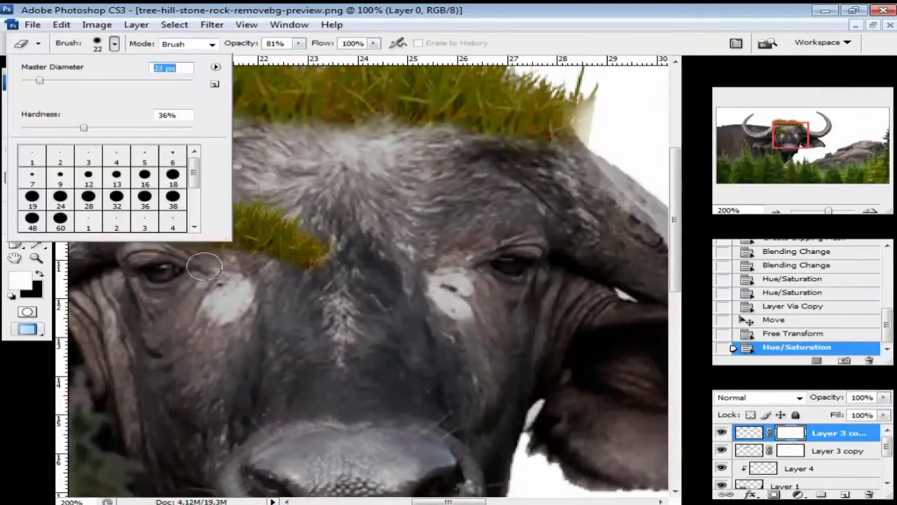
pyautogui.moveTo(264, 266); pyautogui.dragTo(251, 259)
pyautogui.moveTo(143, 236); pyautogui.dragTo(153, 237)
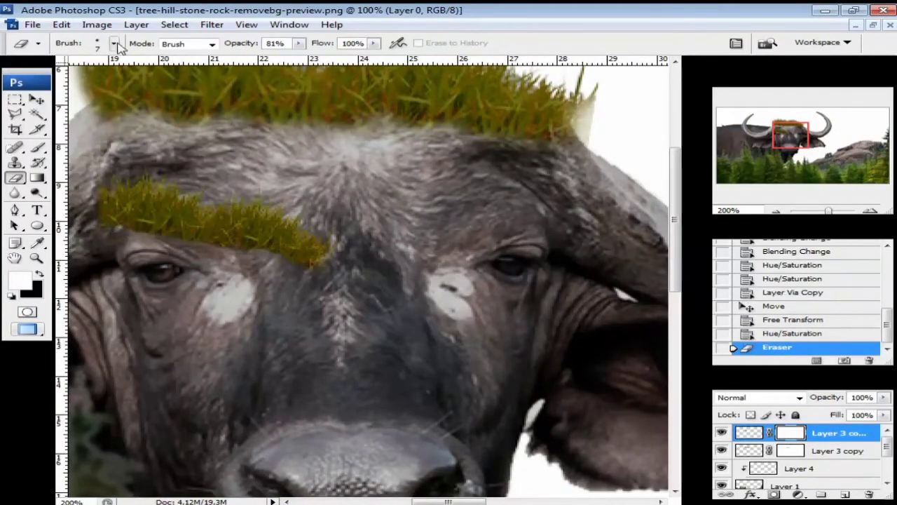
pyautogui.click(115, 43)
pyautogui.moveTo(28, 84); pyautogui.dragTo(37, 84)
pyautogui.moveTo(313, 279); pyautogui.dragTo(290, 276)
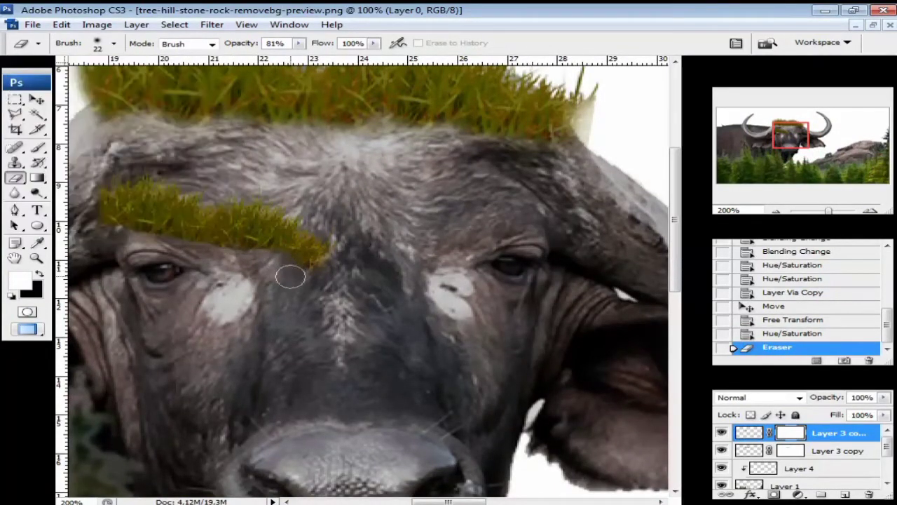
pyautogui.click(183, 256)
pyautogui.click(776, 211)
pyautogui.click(776, 211)
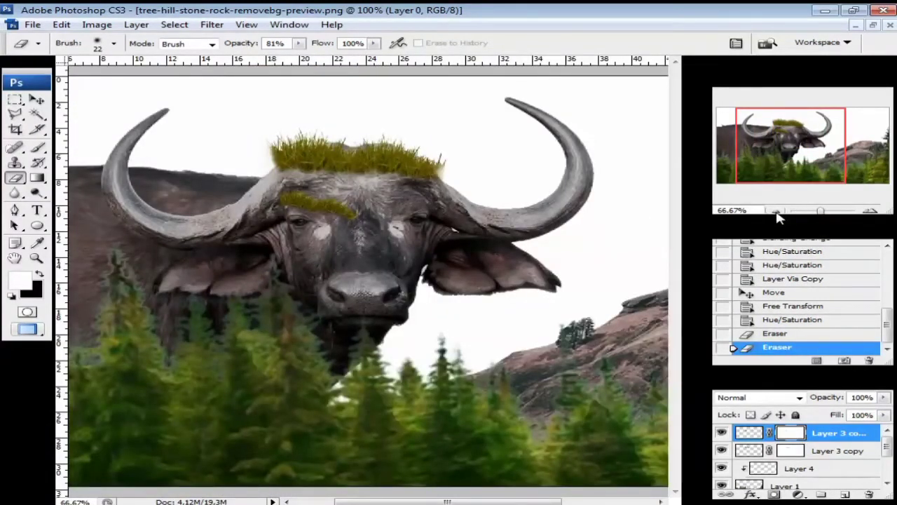
# - Duplicate the grass layer and move the copy toward the right horn
pyautogui.click(755, 456)
pyautogui.hotkey('ctrl', 'j')
pyautogui.press('v')
pyautogui.moveTo(382, 184); pyautogui.dragTo(522, 222)
pyautogui.click(870, 210)
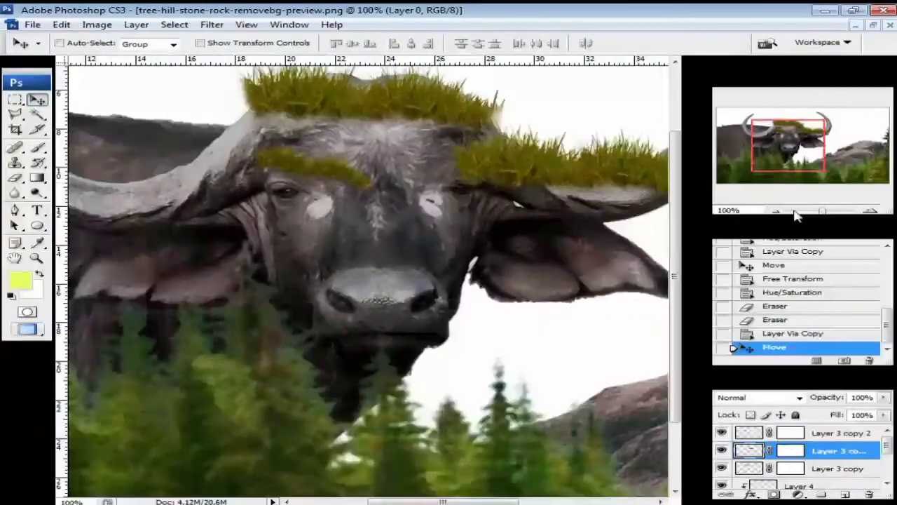
pyautogui.click(776, 210)
# - Shrink the grass copy and rotate it about 9.5° onto the right horn's base
pyautogui.hotkey('ctrl', 't')
pyautogui.moveTo(610, 225); pyautogui.dragTo(608, 197)
pyautogui.moveTo(591, 146); pyautogui.dragTo(569, 175)
pyautogui.moveTo(606, 200); pyautogui.dragTo(548, 217)
pyautogui.moveTo(497, 181); pyautogui.dragTo(505, 184)
pyautogui.click(173, 25)
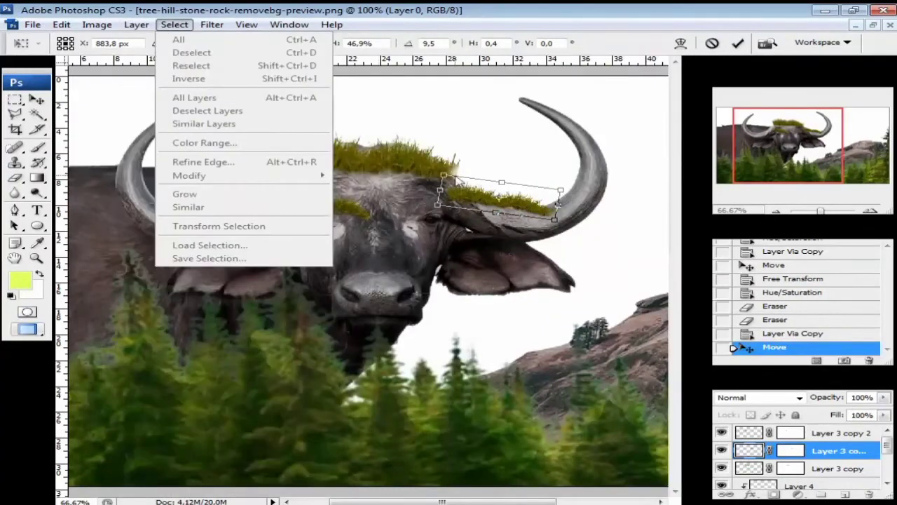
pyautogui.click(173, 26)
pyautogui.press('Return')
# - Reshape the grass copy with the Liquify filter and nudge it slightly right
pyautogui.moveTo(503, 201); pyautogui.dragTo(508, 202)
pyautogui.click(175, 26)
pyautogui.click(237, 103)
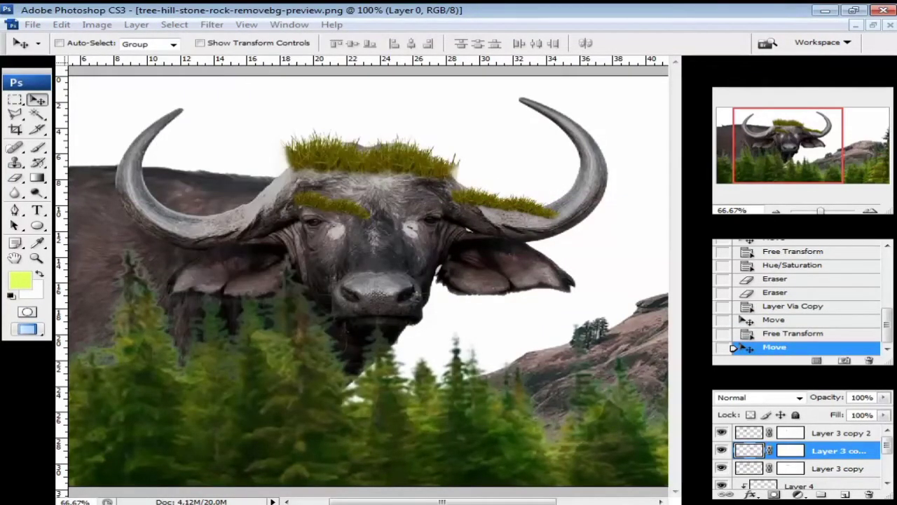
pyautogui.click(722, 450)
pyautogui.click(722, 450)
pyautogui.moveTo(530, 210); pyautogui.dragTo(539, 207)
# - Disable the layer mask on Layer 3 copy 3
pyautogui.hotkey('ctrl', '+')
pyautogui.hotkey('ctrl', '+')
pyautogui.hotkey('ctrl', '-')
pyautogui.hotkey('ctrl', '-')
pyautogui.click(788, 434)
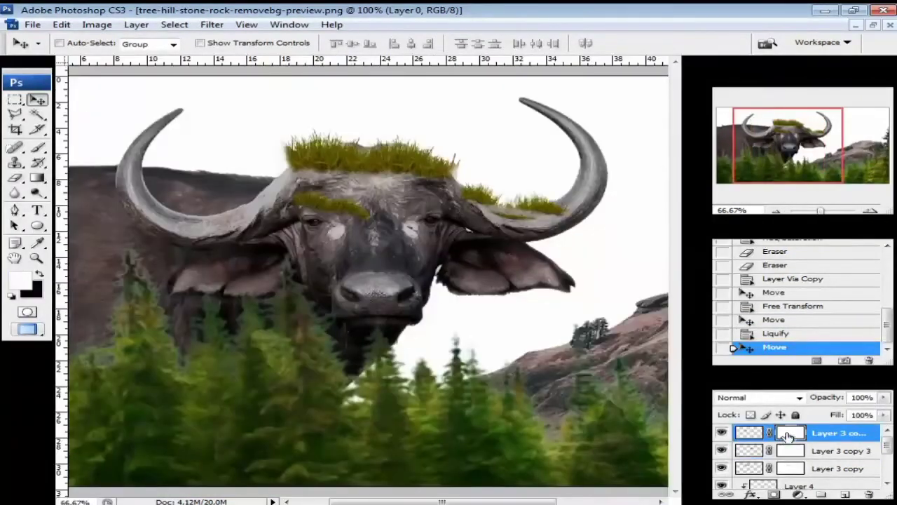
pyautogui.click(790, 451)
pyautogui.keyDown('shift'); pyautogui.click(790, 451); pyautogui.keyUp('shift')
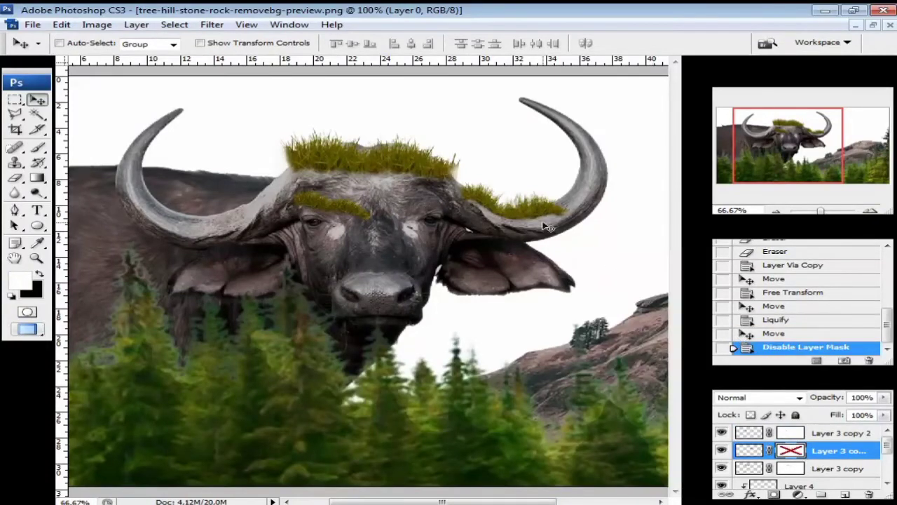
# - Nudge the head grass and erase stray grass by the buffalo's right horn
pyautogui.moveTo(545, 222); pyautogui.dragTo(543, 219)
pyautogui.click(870, 211)
pyautogui.click(15, 178)
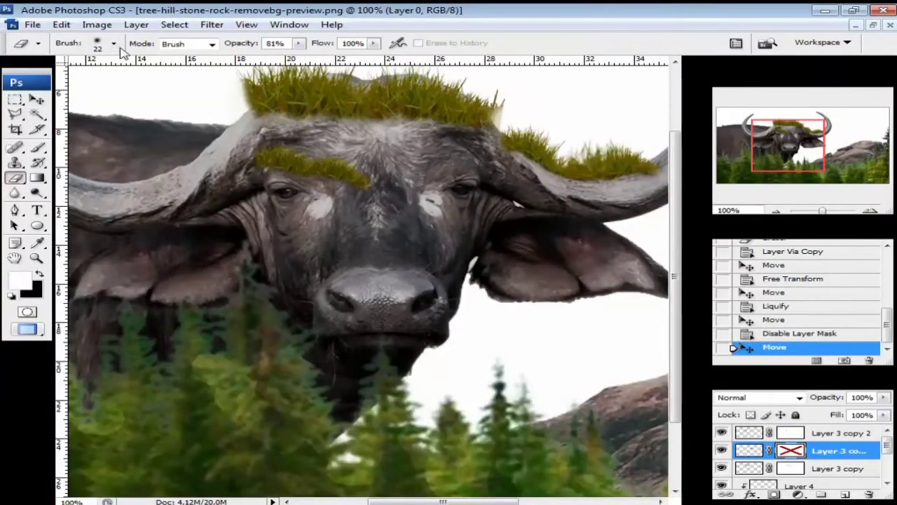
pyautogui.click(114, 44)
pyautogui.moveTo(529, 162); pyautogui.dragTo(561, 173)
# - Delete the grass layer's mask and erase more grass near the right horn
pyautogui.keyDown('shift'); pyautogui.click(797, 450); pyautogui.keyUp('shift')
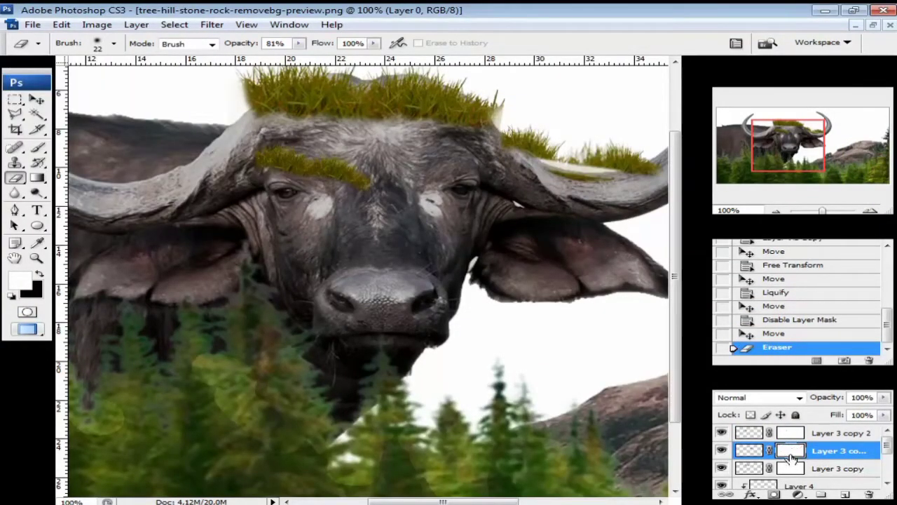
pyautogui.doubleClick(792, 455)
pyautogui.press('Escape')
pyautogui.rightClick(792, 452)
pyautogui.click(815, 474)
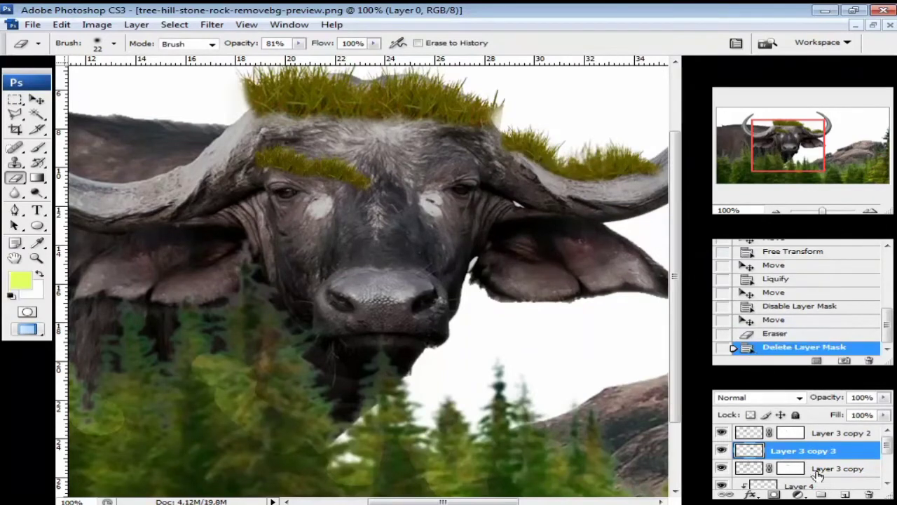
pyautogui.click(774, 495)
pyautogui.moveTo(604, 180); pyautogui.dragTo(648, 172)
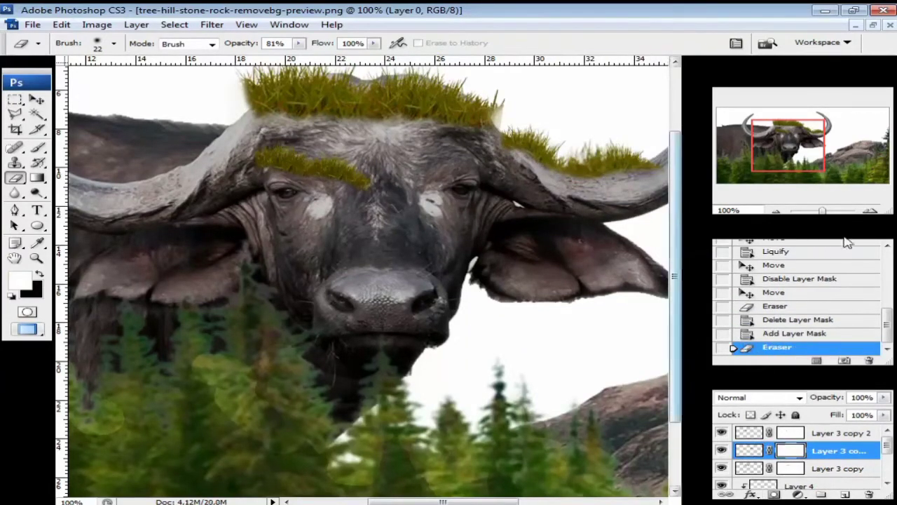
pyautogui.hotkey('ctrl', '-')
# - Retint the grass with Hue/Saturation, brightening it and shifting the hue toward yellow-green
pyautogui.click(753, 453)
pyautogui.hotkey('ctrl', 'u')
pyautogui.moveTo(655, 28); pyautogui.dragTo(699, 19)
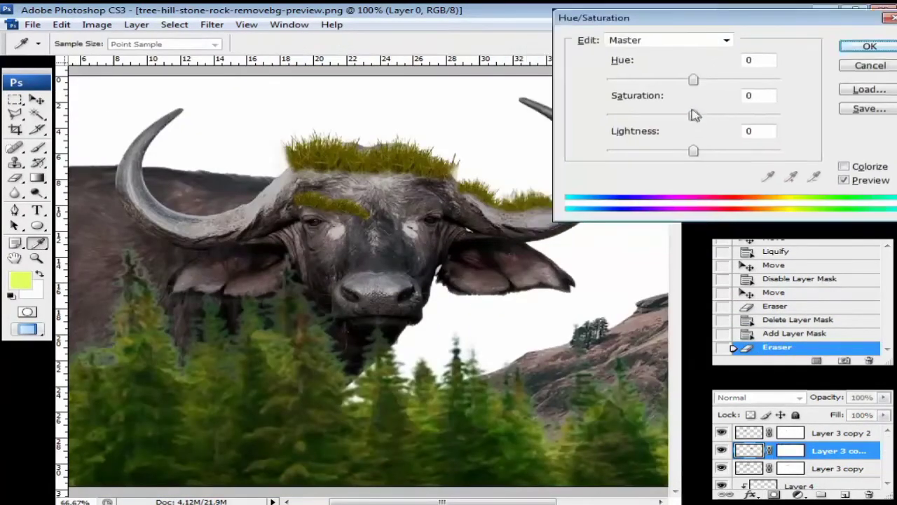
pyautogui.moveTo(690, 149); pyautogui.dragTo(700, 151)
pyautogui.moveTo(688, 85); pyautogui.dragTo(710, 87)
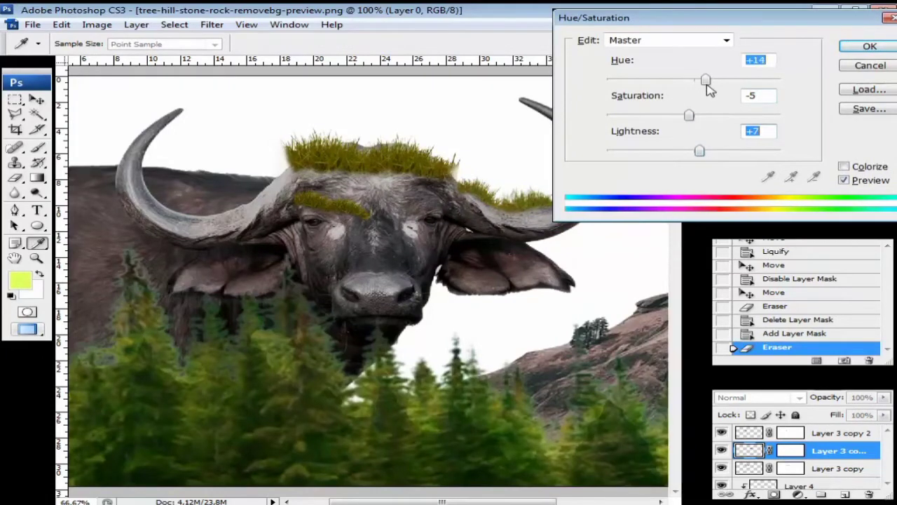
pyautogui.press('Return')
# - Duplicate the grass onto the left horn and flip the copy horizontally
pyautogui.press('v')
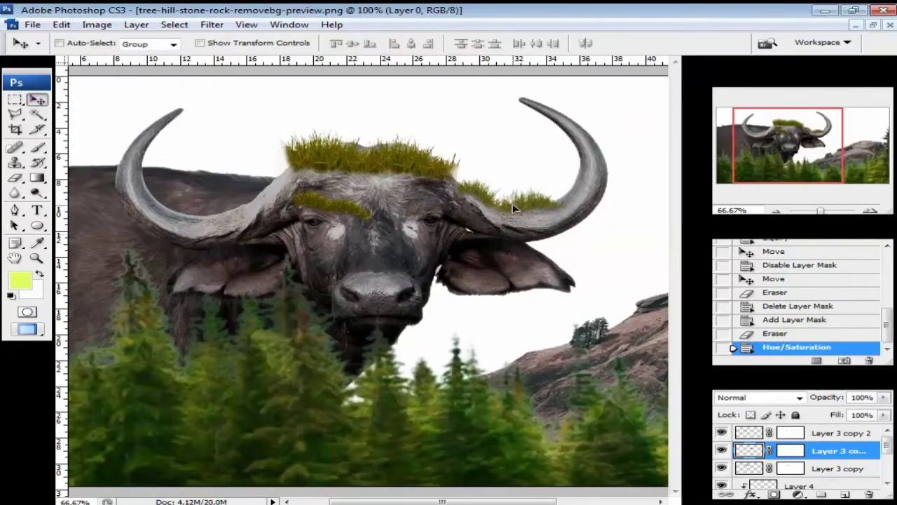
pyautogui.moveTo(515, 208); pyautogui.dragTo(227, 207)
pyautogui.hotkey('ctrl', 'j')
pyautogui.click(61, 25)
pyautogui.moveTo(105, 262)
pyautogui.click(329, 406)
# - Check the left-horn grass placement and select the buffalo layer, Layer 2
pyautogui.click(777, 211)
pyautogui.click(869, 210)
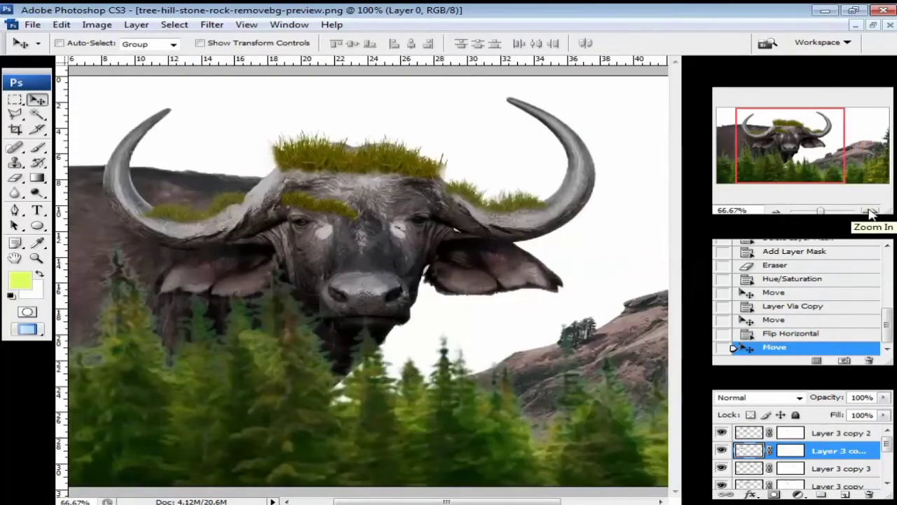
pyautogui.scroll(-5, 873, 439)
pyautogui.click(788, 466)
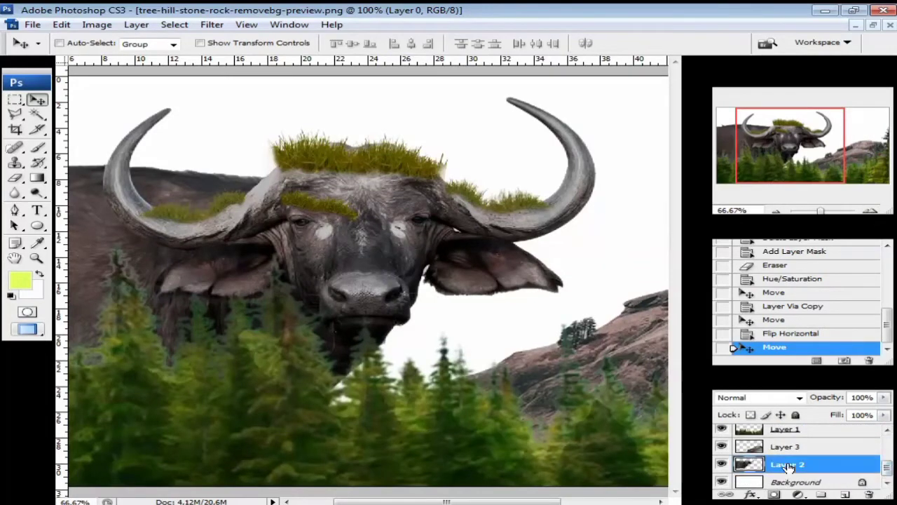
# - Bring in the grass photo and shrink it to about a third in the upper left
pyautogui.click(845, 495)
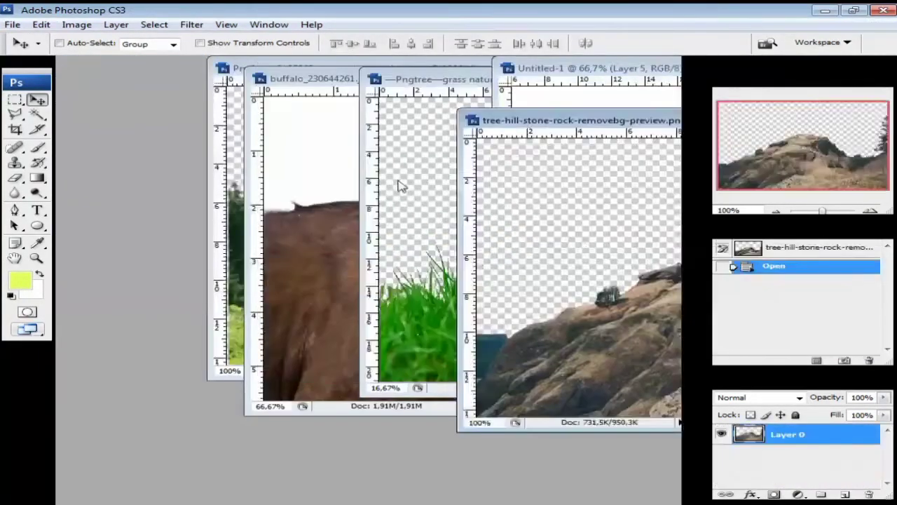
pyautogui.click(384, 95)
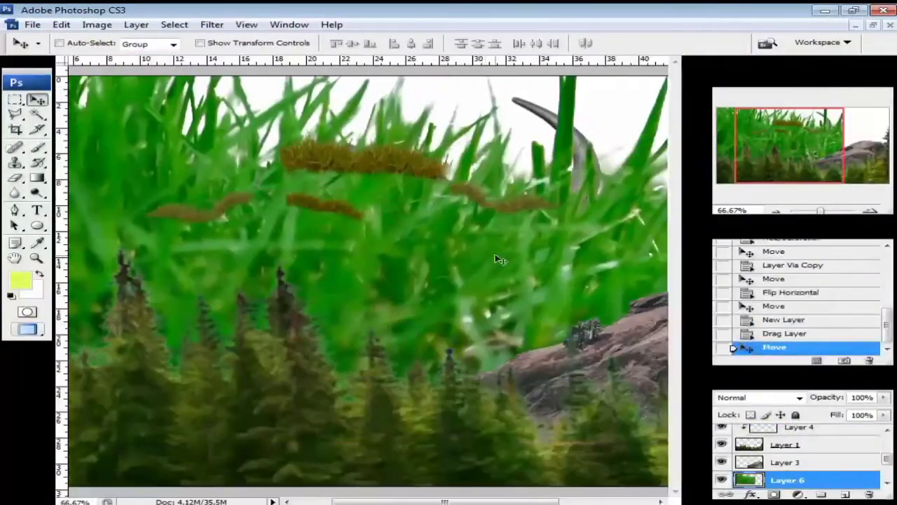
pyautogui.hotkey('ctrl', '-')
pyautogui.hotkey('ctrl', '-')
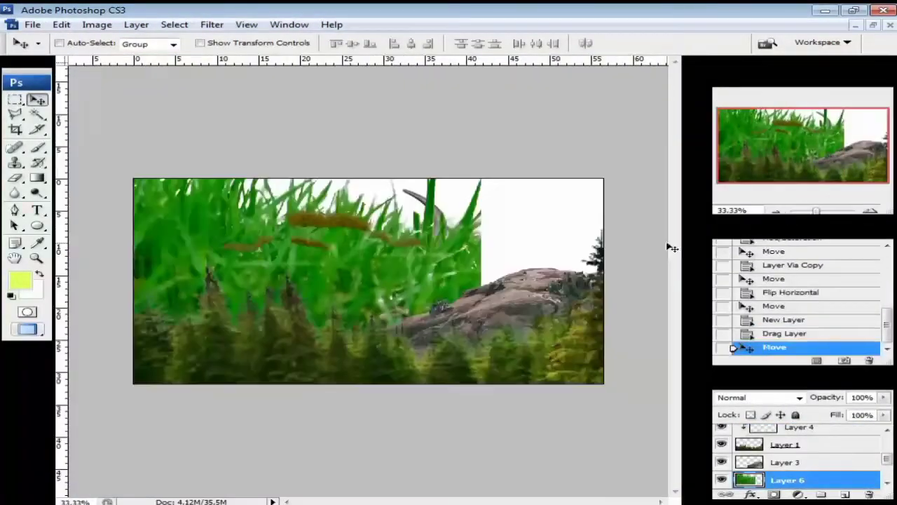
pyautogui.hotkey('ctrl', 't')
pyautogui.moveTo(480, 357); pyautogui.dragTo(304, 276)
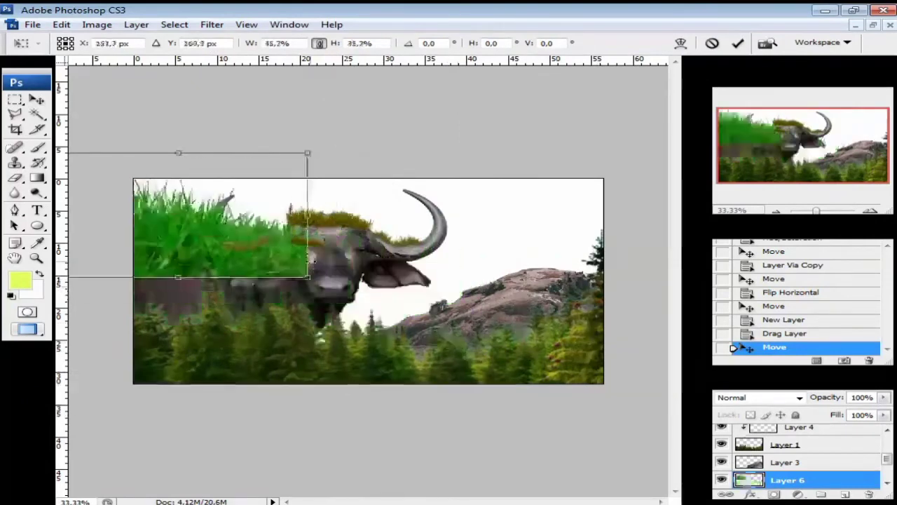
pyautogui.moveTo(260, 253); pyautogui.dragTo(320, 266)
pyautogui.hotkey('ctrl', '+')
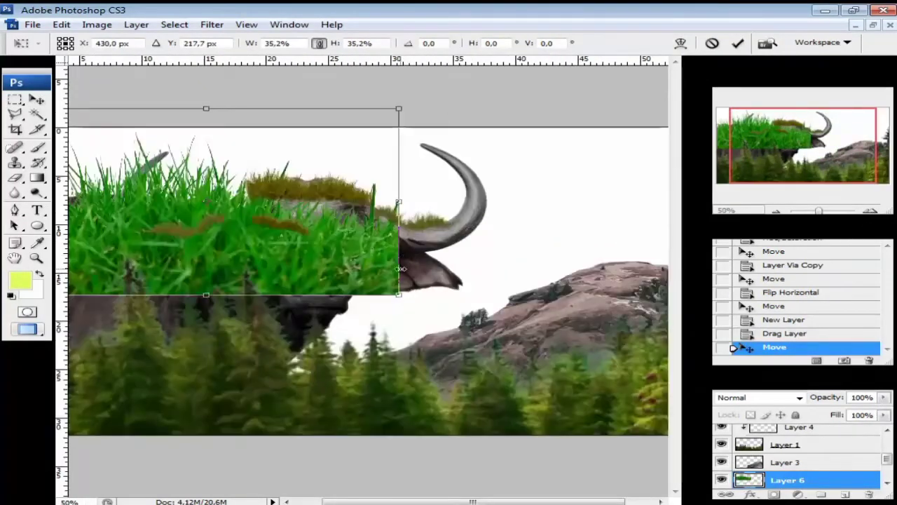
pyautogui.scroll(-2, 777, 465)
pyautogui.click(738, 44)
# - Delete Layer 5 and clip the grass layer, Layer 6, to the buffalo layer
pyautogui.click(770, 463)
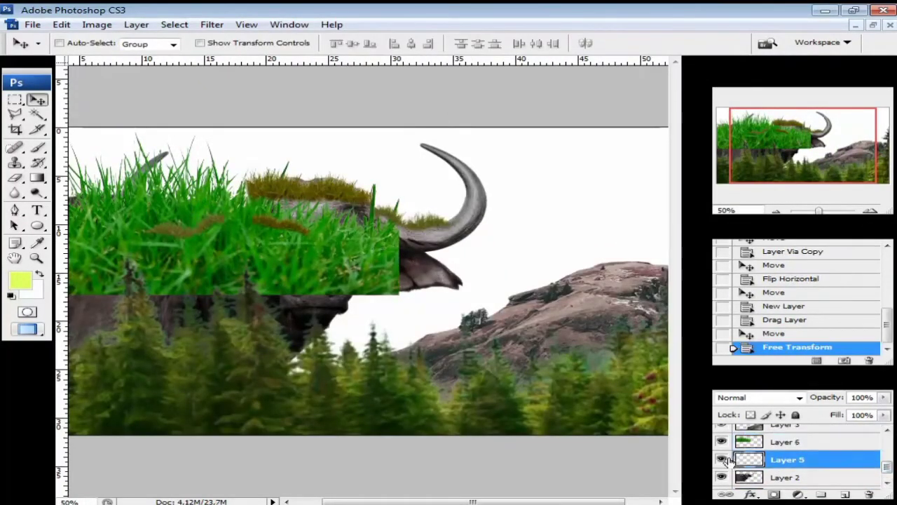
pyautogui.click(722, 459)
pyautogui.click(767, 446)
pyautogui.hotkey('ctrl', 'alt', 'g')
pyautogui.click(774, 462)
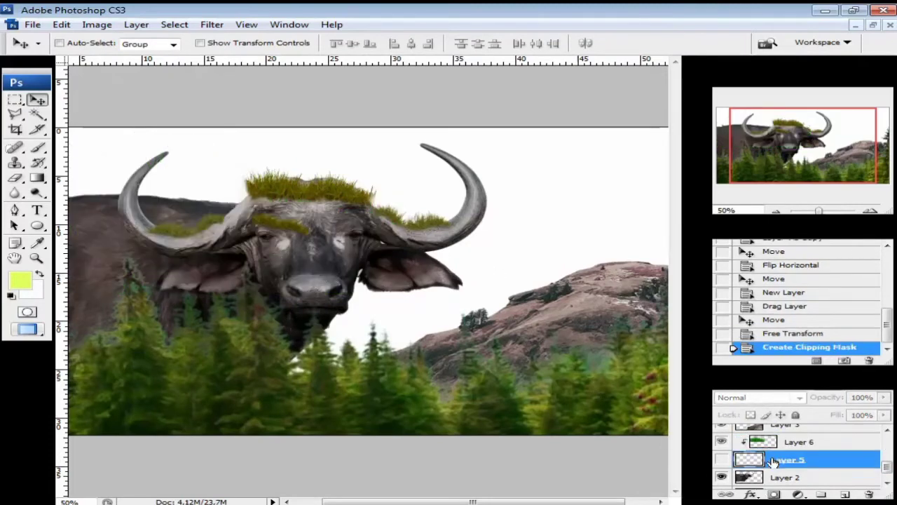
pyautogui.click(869, 494)
pyautogui.click(413, 204)
pyautogui.hotkey('ctrl', 'alt', 'g')
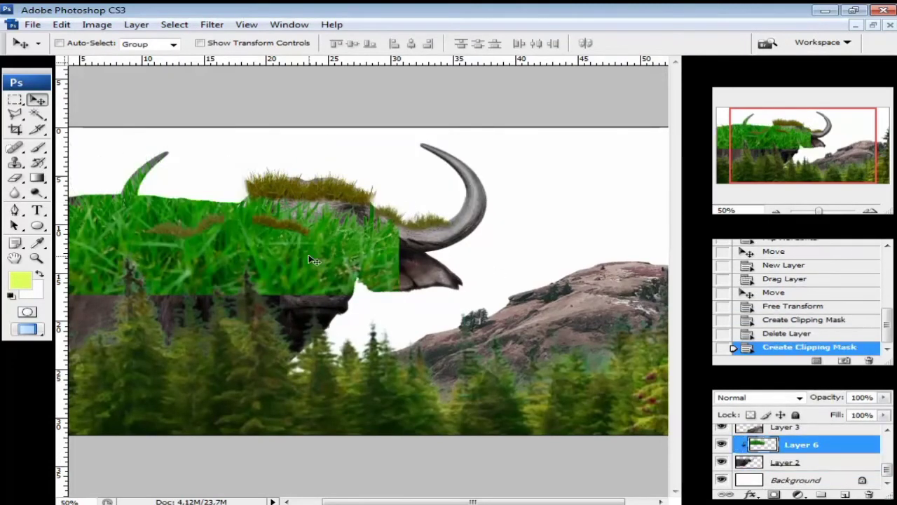
# - Resize and move the grass texture to cover the buffalo's head and face
pyautogui.moveTo(304, 257); pyautogui.dragTo(361, 260)
pyautogui.hotkey('ctrl', 't')
pyautogui.moveTo(460, 110); pyautogui.dragTo(266, 182)
pyautogui.moveTo(203, 249); pyautogui.dragTo(353, 218)
pyautogui.moveTo(416, 269); pyautogui.dragTo(461, 298)
pyautogui.click(738, 43)
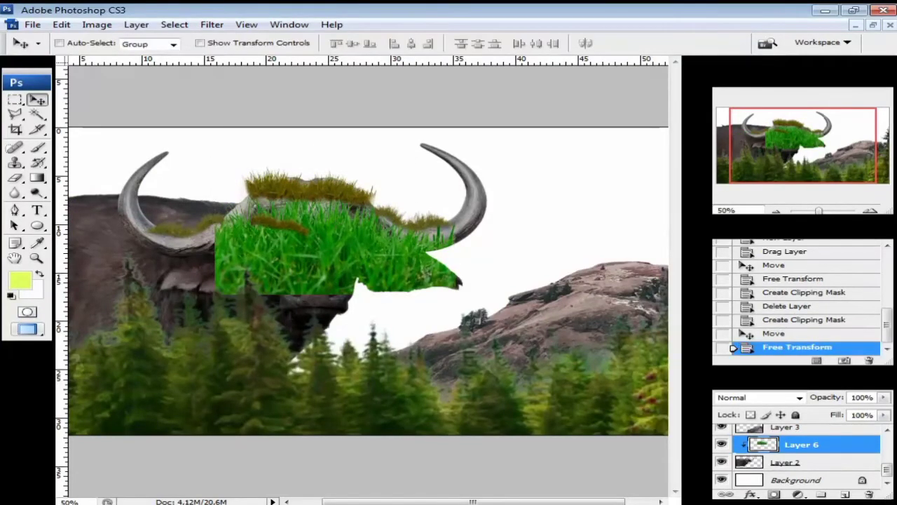
# - Blend the grass with Overlay and adjust its hue, lower saturation and raise lightness
pyautogui.click(800, 398)
pyautogui.click(776, 303)
pyautogui.hotkey('shift', 'alt', 'o')
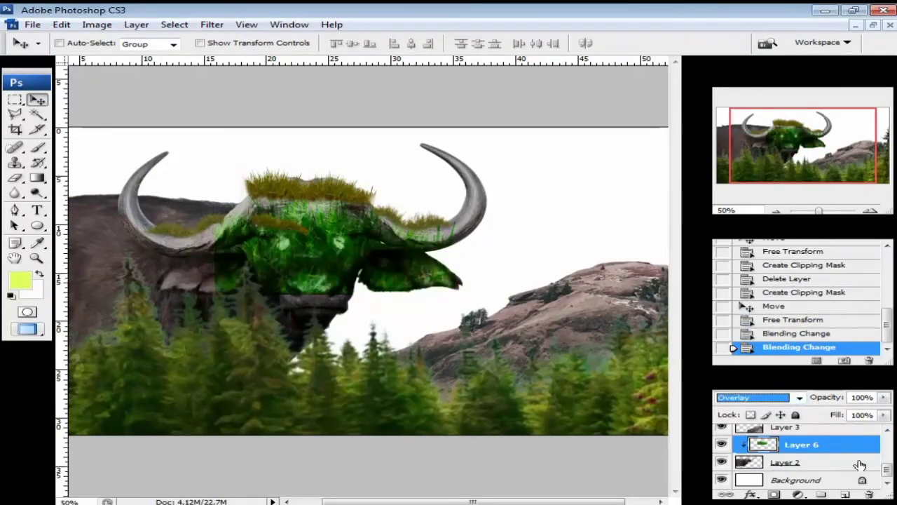
pyautogui.hotkey('ctrl', 'u')
pyautogui.moveTo(693, 79)
pyautogui.mouseDown()
pyautogui.moveTo(633, 96)
pyautogui.moveTo(712, 102)
pyautogui.moveTo(682, 88)
pyautogui.mouseUp()
pyautogui.moveTo(693, 115); pyautogui.dragTo(651, 115)
pyautogui.moveTo(694, 150); pyautogui.dragTo(720, 151)
pyautogui.click(870, 46)
# - Keep fill at 100% and lower the grass layer's opacity to 76%
pyautogui.click(885, 415)
pyautogui.moveTo(884, 429); pyautogui.dragTo(862, 412)
pyautogui.click(885, 398)
pyautogui.click(885, 415)
pyautogui.click(885, 397)
# - Reposition the grass texture slightly on the buffalo's face and review the scene
pyautogui.click(870, 211)
pyautogui.click(870, 211)
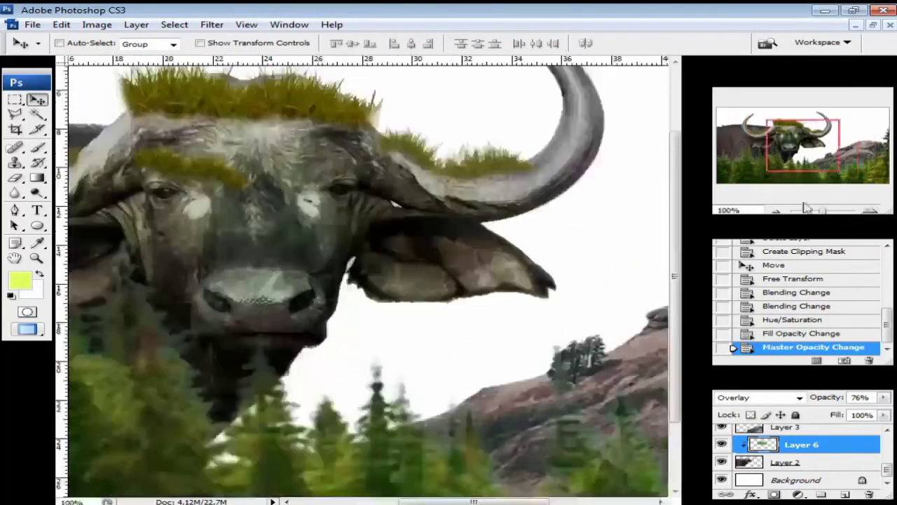
pyautogui.moveTo(267, 175)
pyautogui.mouseDown()
pyautogui.moveTo(274, 152)
pyautogui.moveTo(269, 185)
pyautogui.mouseUp()
pyautogui.click(776, 211)
pyautogui.click(776, 211)
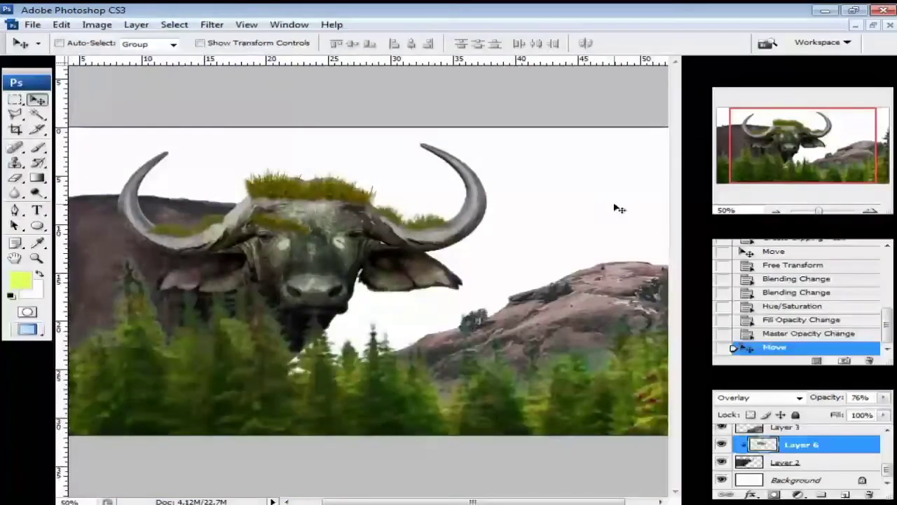
pyautogui.click(776, 211)
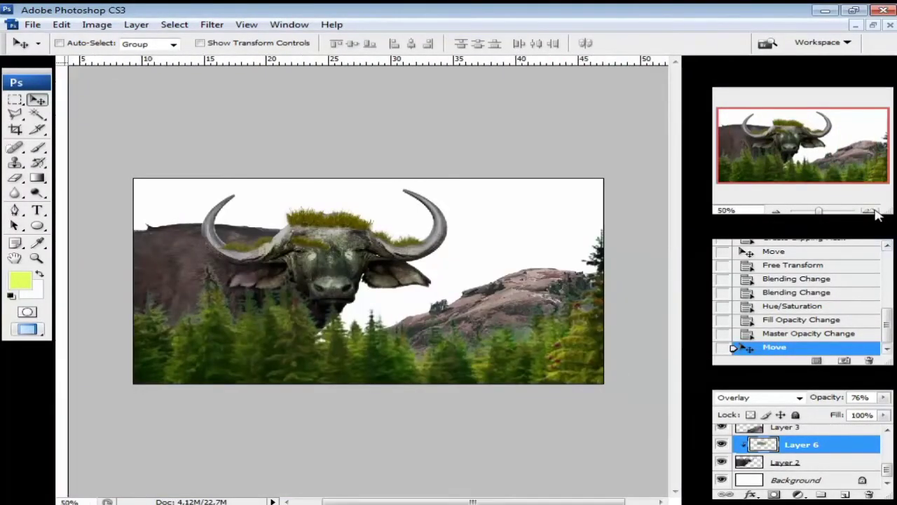
pyautogui.click(869, 211)
pyautogui.click(776, 211)
# - Fill the Background layer with a dark blue sky colour
pyautogui.click(762, 483)
pyautogui.click(24, 280)
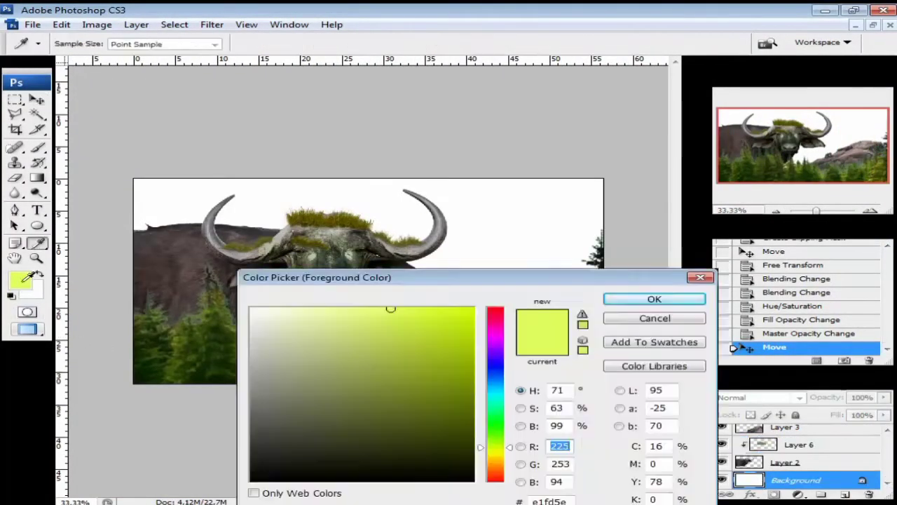
pyautogui.moveTo(500, 400); pyautogui.dragTo(498, 376)
pyautogui.moveTo(457, 316)
pyautogui.mouseDown()
pyautogui.moveTo(422, 377)
pyautogui.moveTo(459, 401)
pyautogui.moveTo(419, 378)
pyautogui.moveTo(437, 364)
pyautogui.mouseUp()
pyautogui.click(635, 301)
pyautogui.hotkey('alt', 'BackSpace')
pyautogui.press('v')
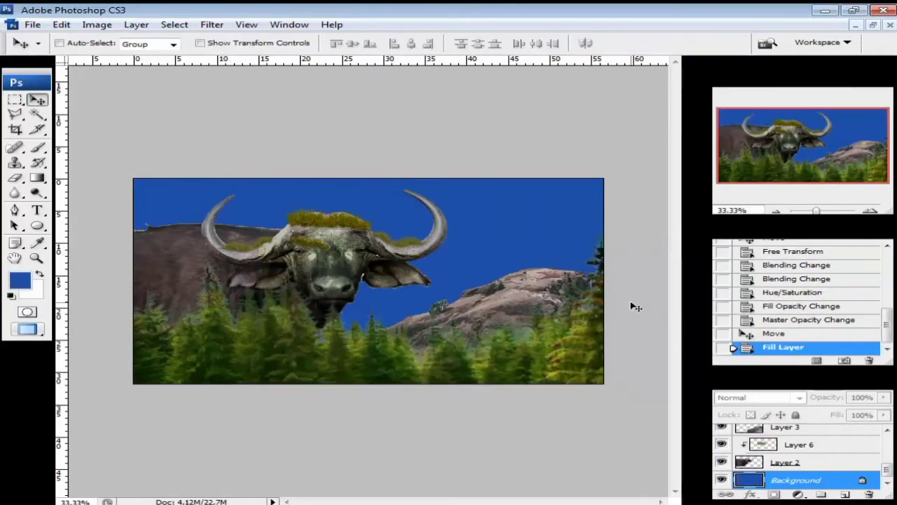
# - Add a new layer, Layer 7, with a layer mask and switch to the Brush
pyautogui.click(845, 495)
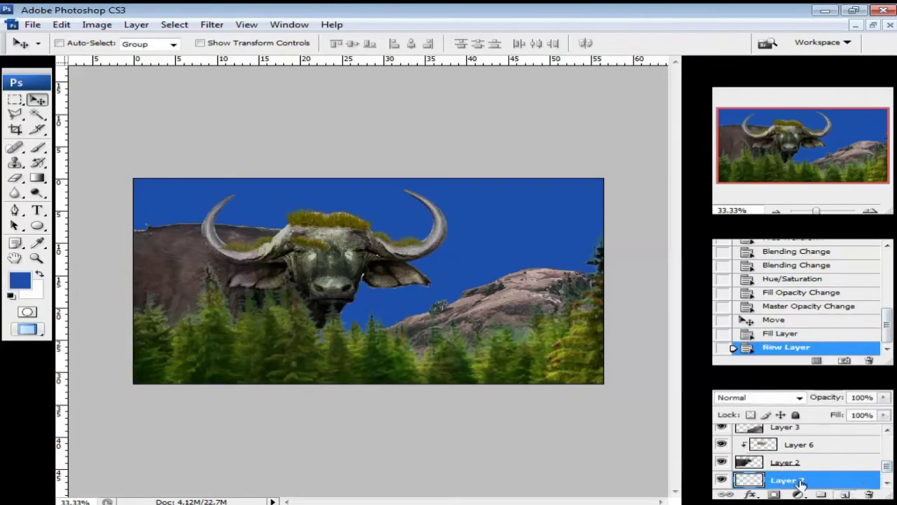
pyautogui.click(774, 495)
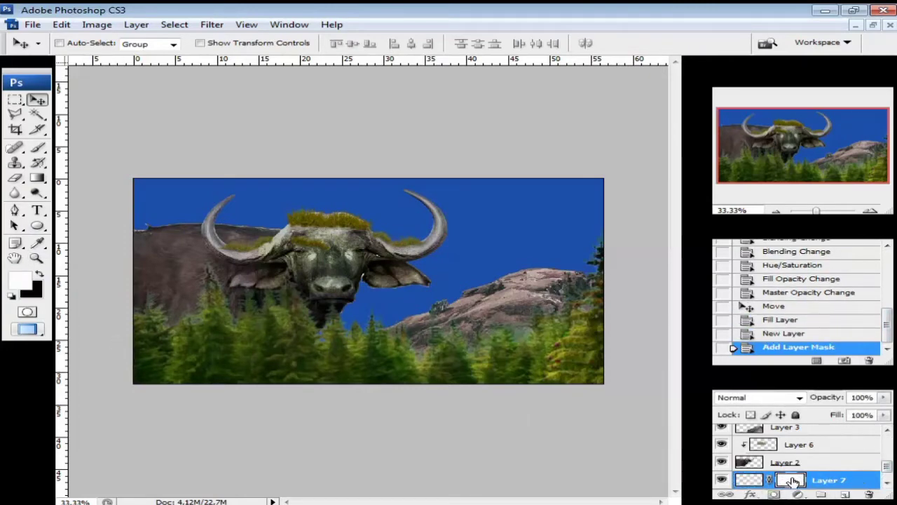
pyautogui.press('b')
pyautogui.click(114, 44)
pyautogui.click(43, 84)
# - Choose yellow as the paint colour and a soft round brush of 618 px
pyautogui.click(27, 282)
pyautogui.click(498, 457)
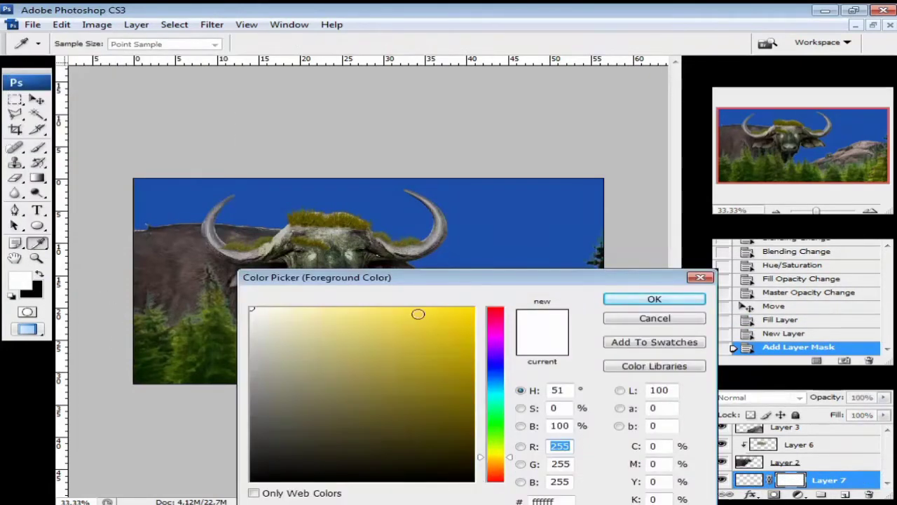
pyautogui.click(417, 313)
pyautogui.click(636, 300)
pyautogui.click(114, 44)
pyautogui.moveTo(172, 82)
pyautogui.mouseDown()
pyautogui.moveTo(211, 82)
pyautogui.moveTo(176, 84)
pyautogui.mouseUp()
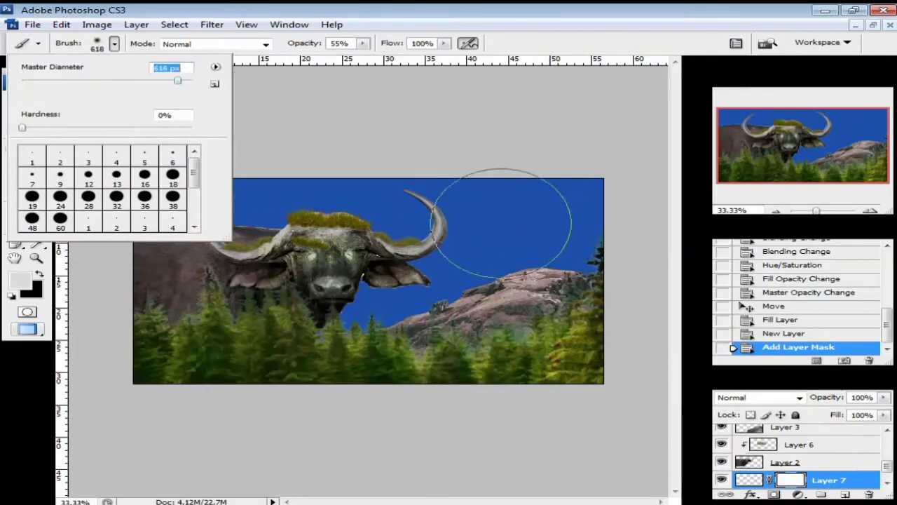
pyautogui.click(548, 232)
# - Step back in History to before the mask was added to Layer 7
pyautogui.moveTo(886, 463); pyautogui.dragTo(886, 475)
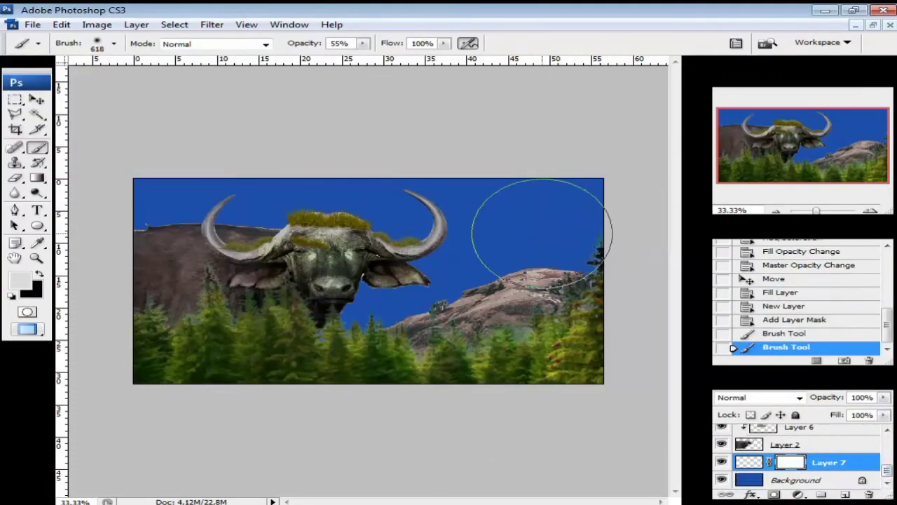
pyautogui.click(794, 333)
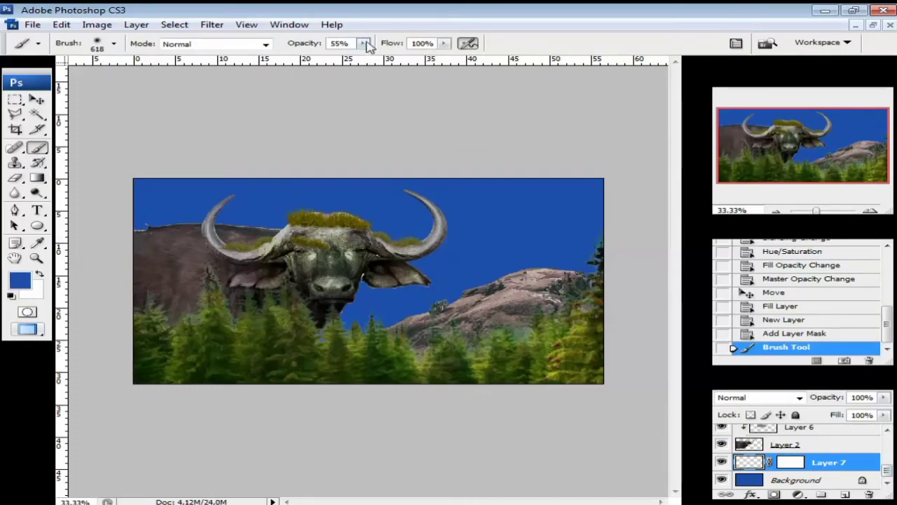
pyautogui.moveTo(363, 43); pyautogui.dragTo(392, 55)
pyautogui.click(521, 230)
pyautogui.click(20, 280)
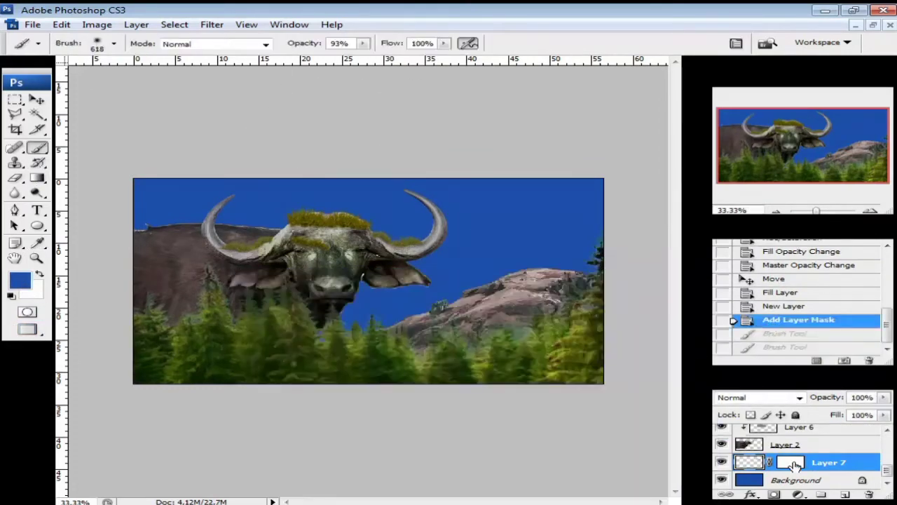
pyautogui.click(792, 466)
pyautogui.press('d')
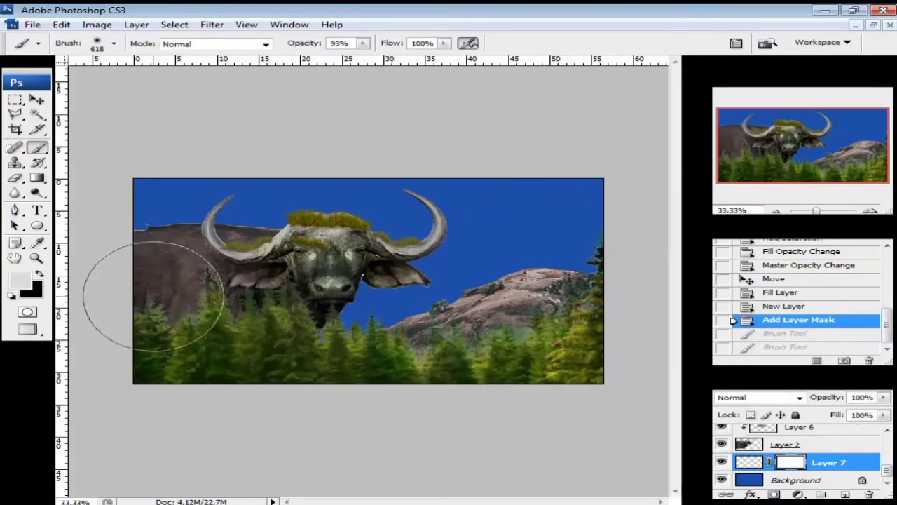
pyautogui.click(795, 346)
pyautogui.click(791, 321)
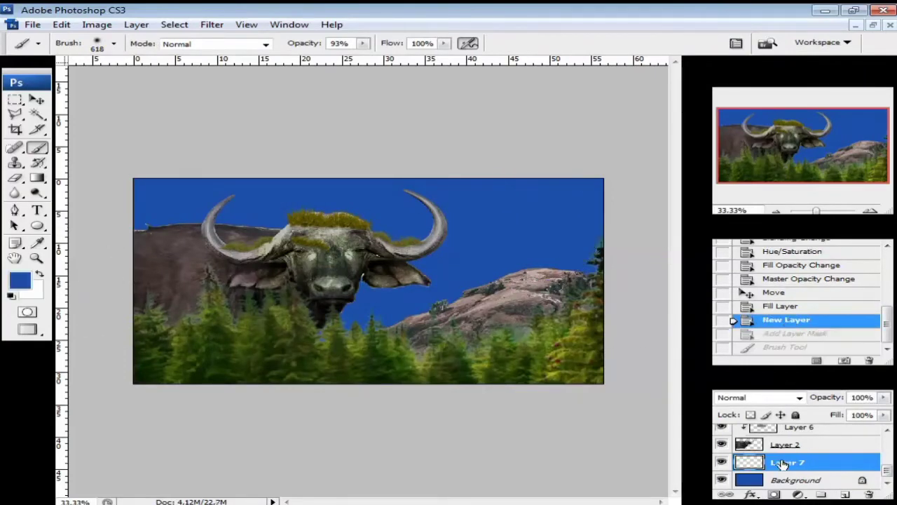
# - Paint a yellow sun dot in the sky on Layer 7
pyautogui.click(20, 280)
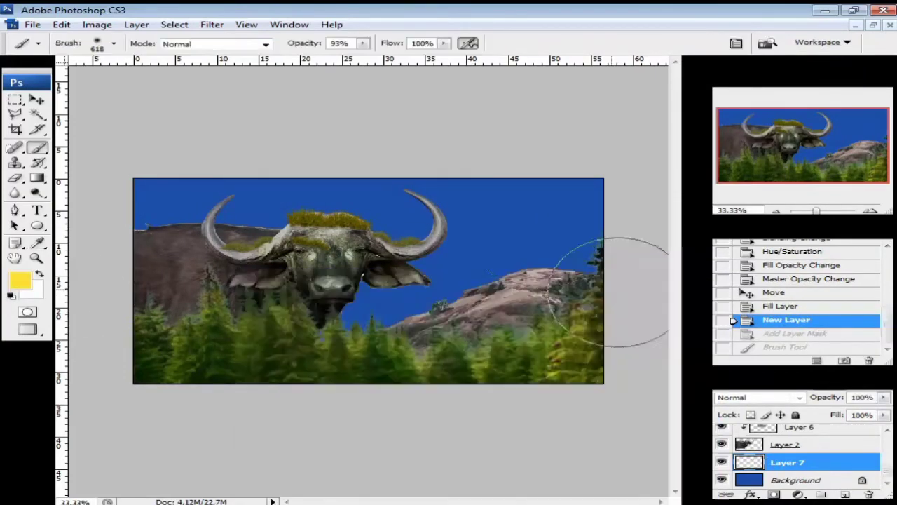
pyautogui.click(539, 233)
pyautogui.click(537, 231)
pyautogui.click(531, 232)
pyautogui.click(522, 234)
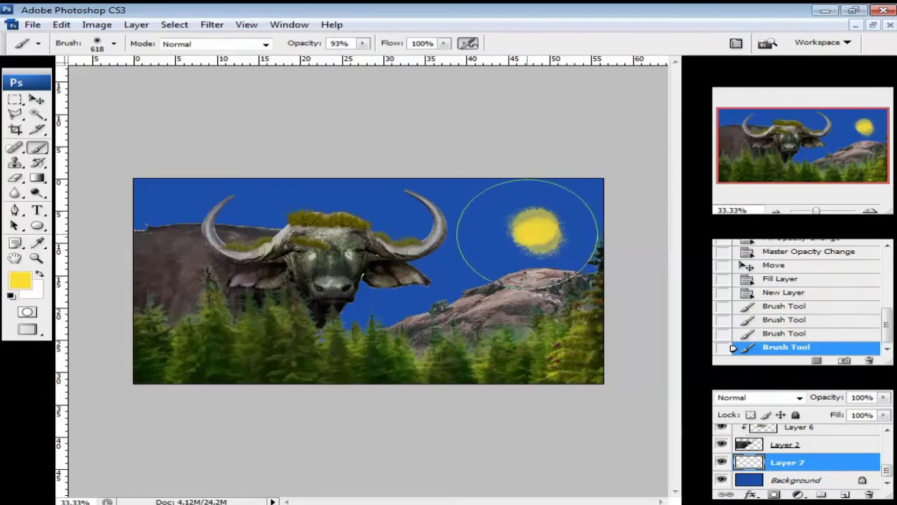
pyautogui.press('v')
pyautogui.hotkey('ctrl', 't')
# - Enlarge the sun across the right sky and soften it with Gaussian Blur
pyautogui.moveTo(502, 200); pyautogui.dragTo(385, 144)
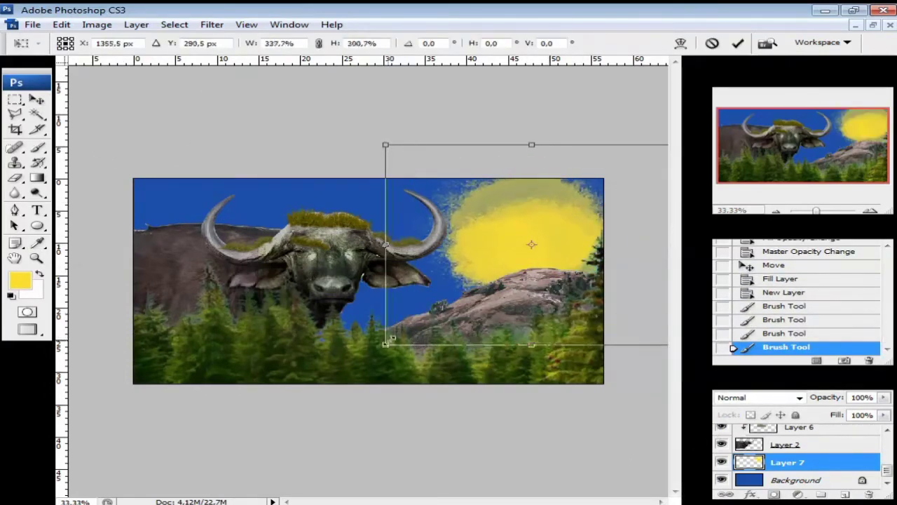
pyautogui.press('Return')
pyautogui.click(212, 25)
pyautogui.moveTo(261, 161)
pyautogui.click(451, 224)
pyautogui.moveTo(631, 96); pyautogui.dragTo(675, 61)
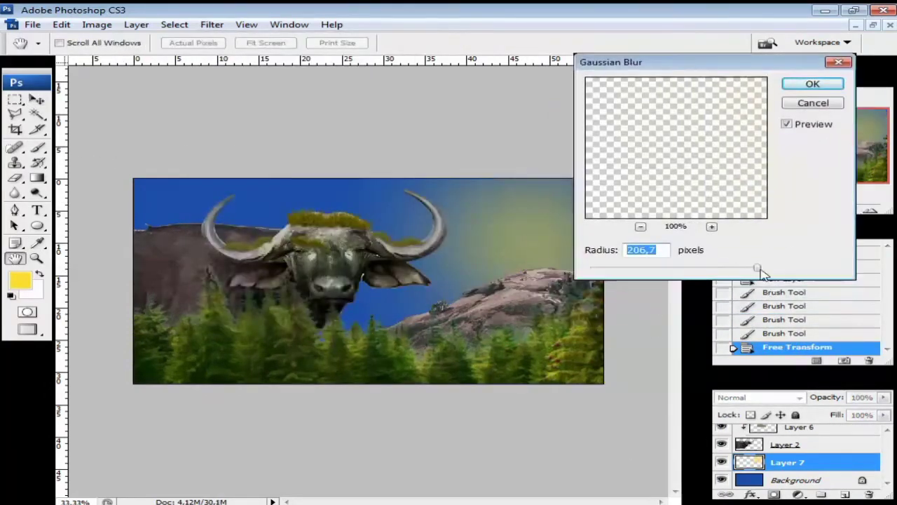
pyautogui.moveTo(743, 268); pyautogui.dragTo(748, 268)
pyautogui.click(815, 87)
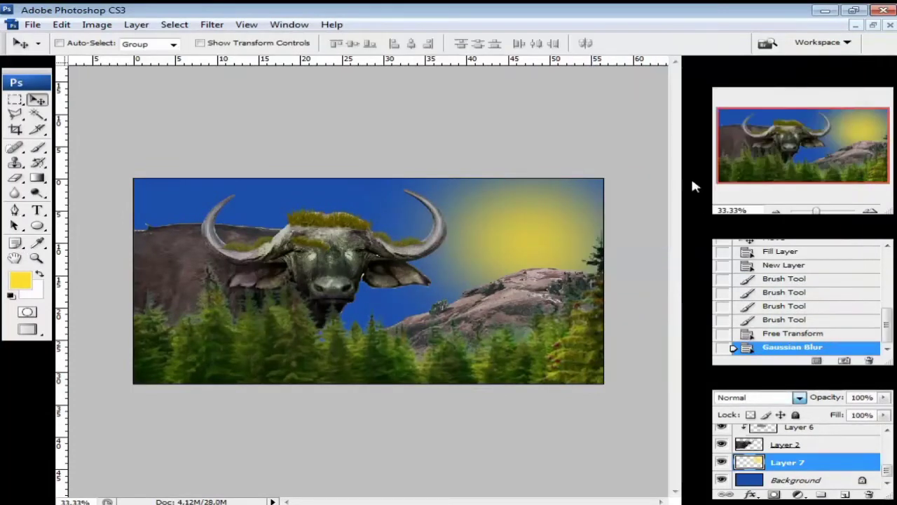
# - Set the sun to Screen, enlarge and raise the glow, then duplicate the Background layer
pyautogui.click(799, 398)
pyautogui.click(739, 178)
pyautogui.hotkey('ctrl', 't')
pyautogui.moveTo(342, 385); pyautogui.dragTo(228, 437)
pyautogui.moveTo(467, 261); pyautogui.dragTo(497, 247)
pyautogui.press('Return')
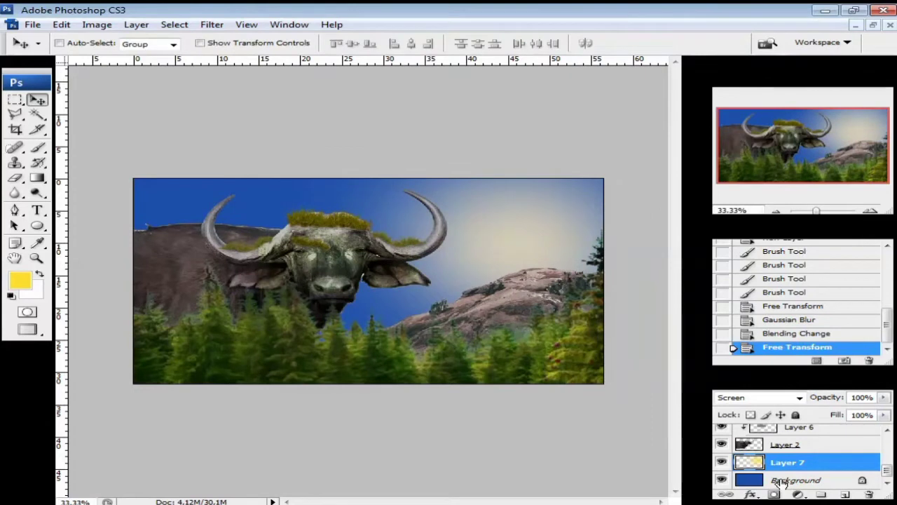
pyautogui.click(780, 481)
pyautogui.hotkey('ctrl', 'j')
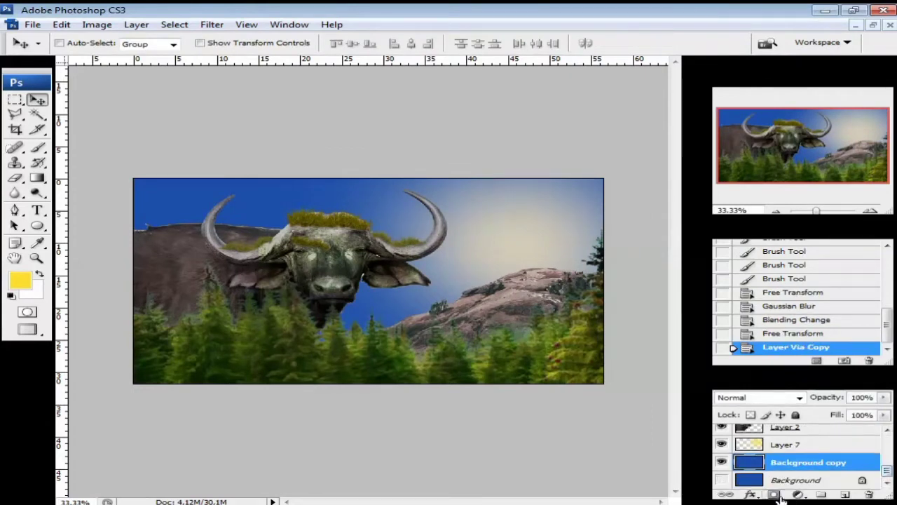
# - Mask Background copy with a vertical gradient fading out the top of the blue sky
pyautogui.click(773, 494)
pyautogui.press('g')
pyautogui.moveTo(408, 267); pyautogui.dragTo(414, 322)
pyautogui.hotkey('ctrl', 'z')
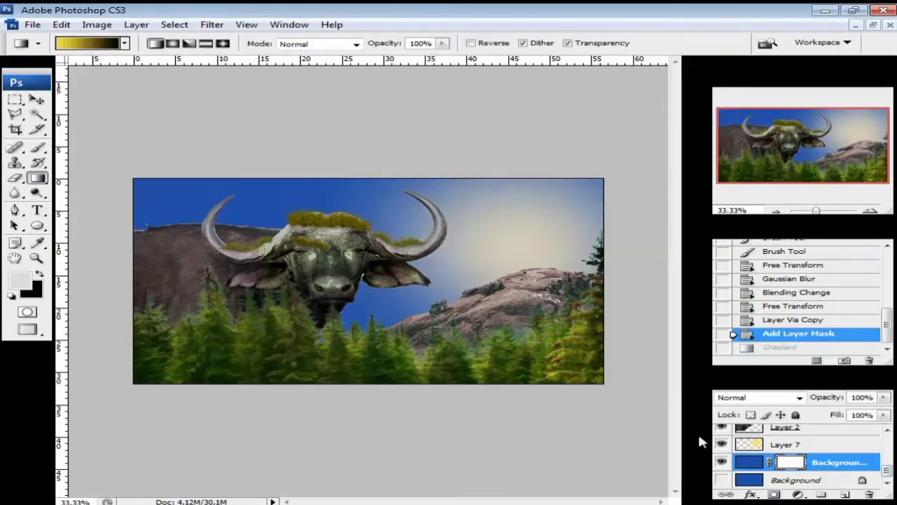
pyautogui.moveTo(397, 208)
pyautogui.mouseDown()
pyautogui.moveTo(399, 322)
pyautogui.moveTo(373, 324)
pyautogui.moveTo(386, 326)
pyautogui.mouseUp()
pyautogui.moveTo(383, 180); pyautogui.dragTo(383, 302)
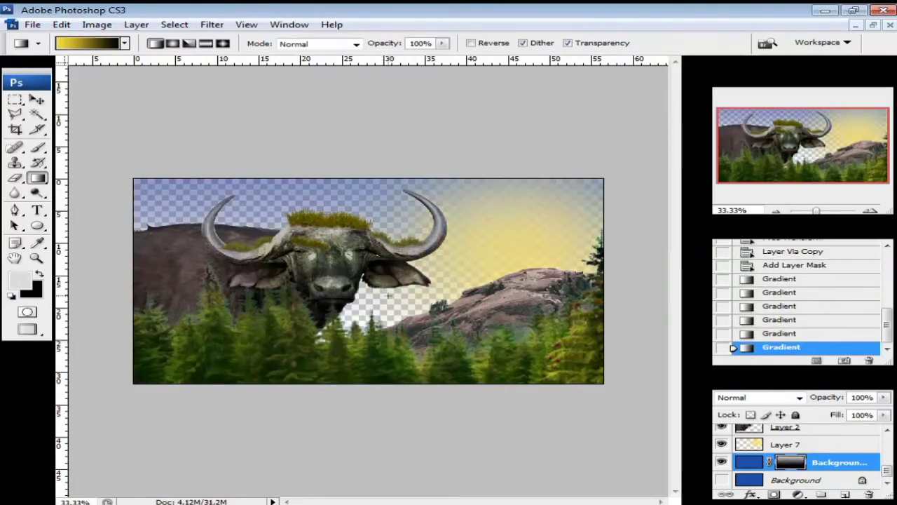
pyautogui.moveTo(385, 210); pyautogui.dragTo(384, 344)
pyautogui.press('v')
# - Fill the Background layer with white, then select the forest layer, Layer 1
pyautogui.click(723, 481)
pyautogui.click(723, 481)
pyautogui.click(739, 480)
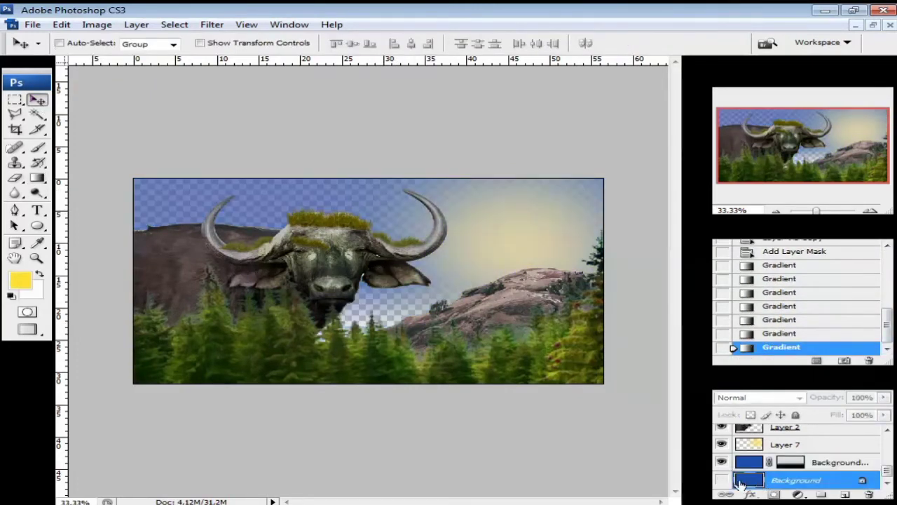
pyautogui.click(724, 481)
pyautogui.hotkey('alt', 'BackSpace')
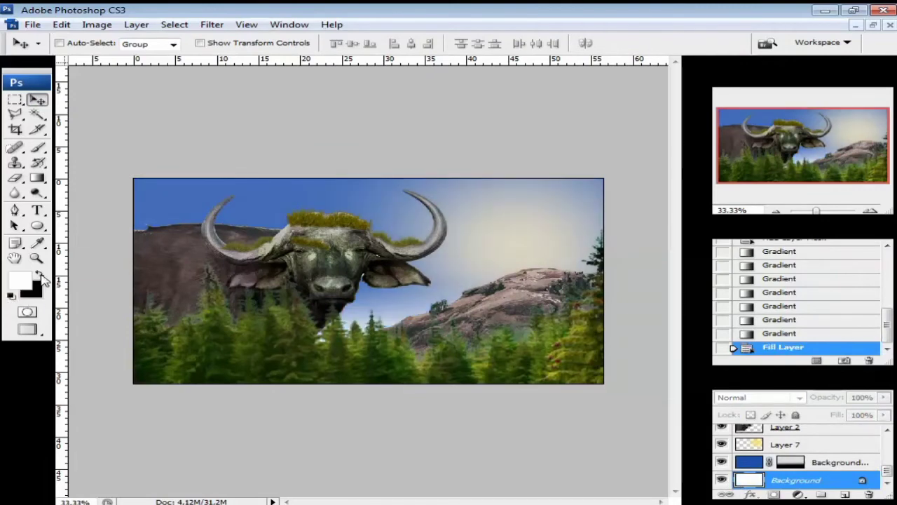
pyautogui.click(872, 212)
pyautogui.click(777, 211)
pyautogui.moveTo(888, 470); pyautogui.dragTo(888, 452)
pyautogui.click(770, 476)
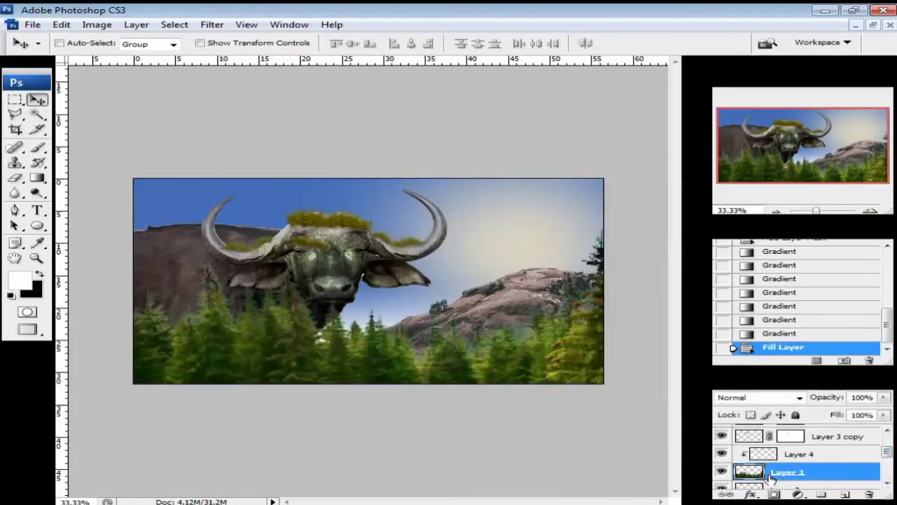
# - Shrink the forest layer toward the lower left with Free Transform
pyautogui.hotkey('ctrl', 't')
pyautogui.moveTo(629, 226); pyautogui.dragTo(476, 286)
pyautogui.moveTo(421, 350); pyautogui.dragTo(400, 317)
pyautogui.moveTo(456, 436); pyautogui.dragTo(385, 391)
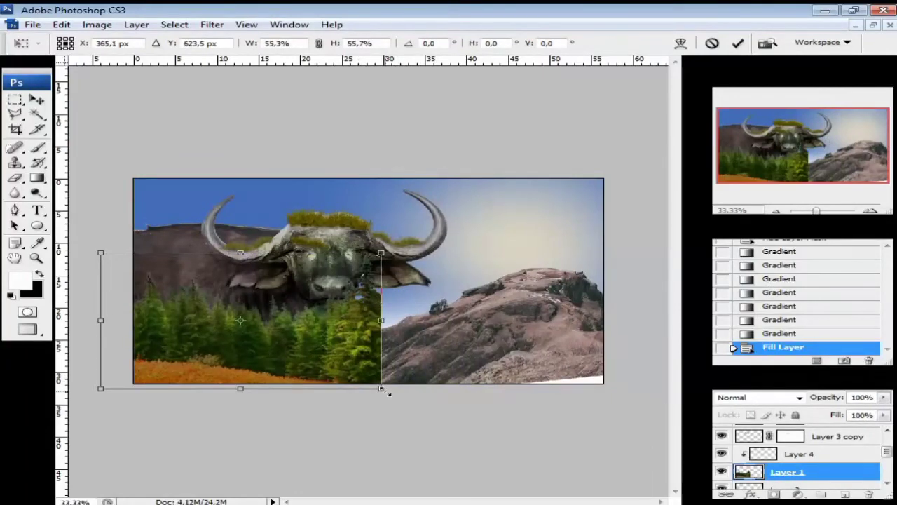
pyautogui.press('Return')
# - Copy the forest rightward over the hill and flip the copy horizontally
pyautogui.moveTo(371, 351); pyautogui.dragTo(615, 345)
pyautogui.click(61, 23)
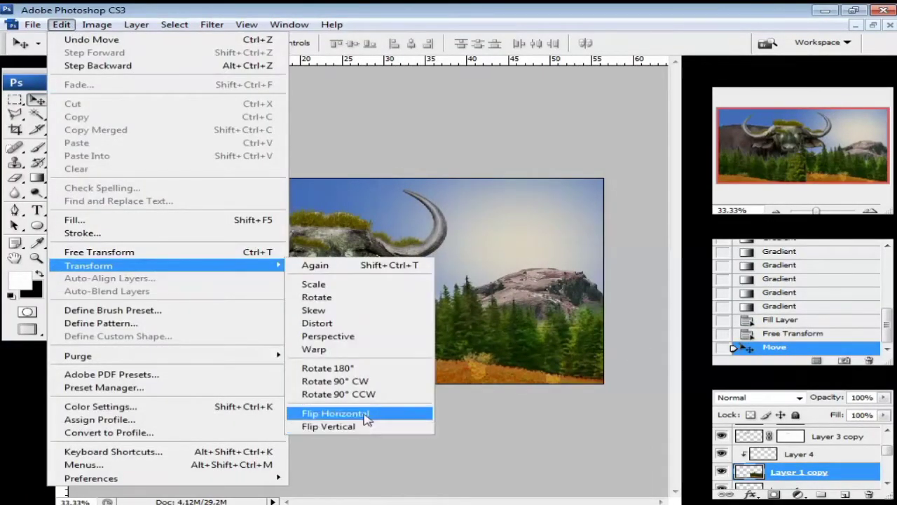
pyautogui.click(338, 414)
pyautogui.moveTo(476, 363); pyautogui.dragTo(522, 392)
# - Move and enlarge the original forest, then shift the flipped copy down slightly
pyautogui.moveTo(888, 450); pyautogui.dragTo(888, 455)
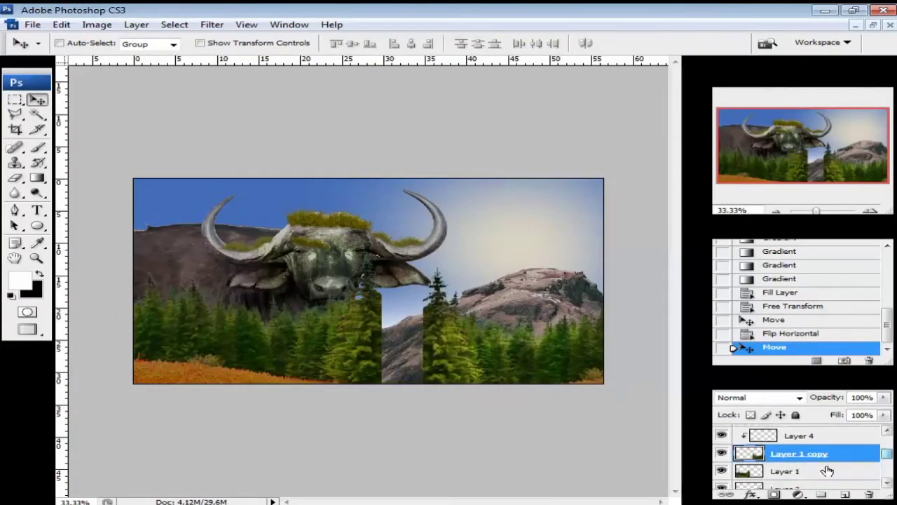
pyautogui.click(827, 471)
pyautogui.moveTo(247, 347); pyautogui.dragTo(311, 361)
pyautogui.hotkey('ctrl', 't')
pyautogui.moveTo(166, 400); pyautogui.dragTo(124, 415)
pyautogui.moveTo(243, 366); pyautogui.dragTo(246, 359)
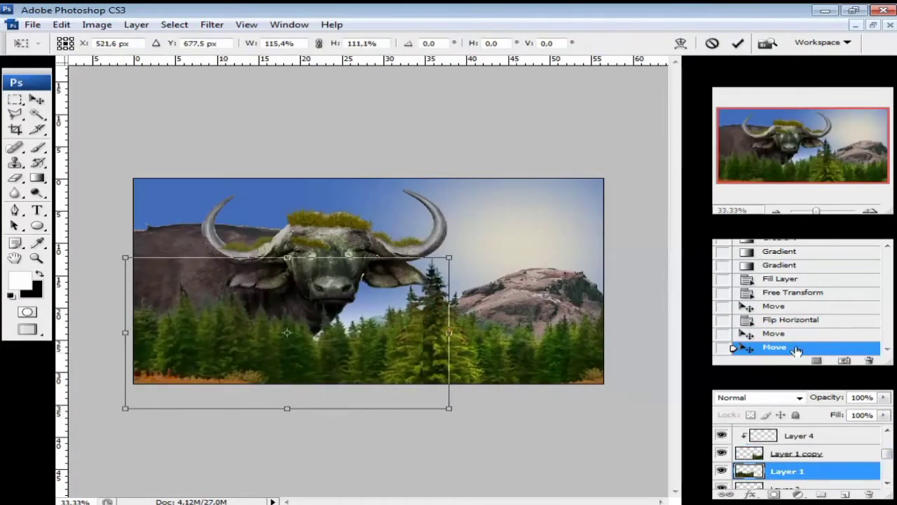
pyautogui.press('Return')
pyautogui.click(799, 454)
pyautogui.moveTo(535, 358); pyautogui.dragTo(537, 377)
# - Set the sun layer, Layer 7, to Hard Light and lower its opacity
pyautogui.scroll(-2, 879, 461)
pyautogui.click(762, 477)
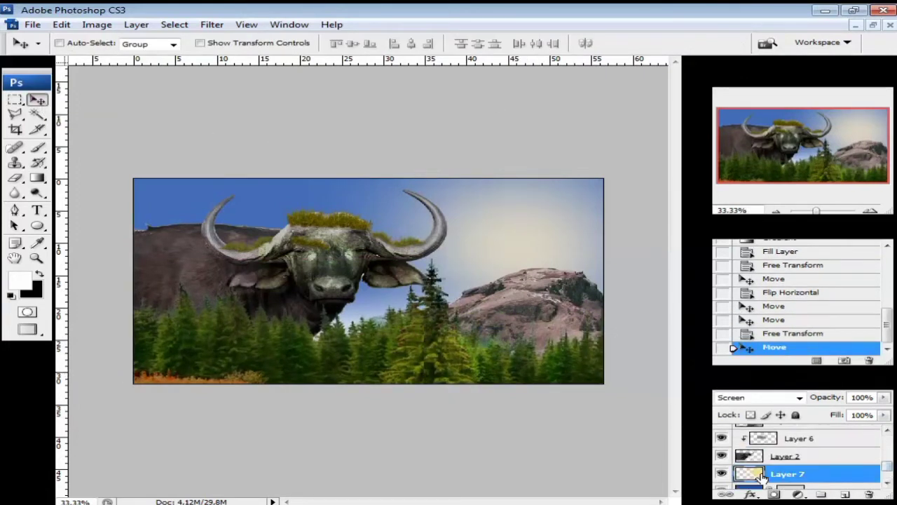
pyautogui.click(800, 399)
pyautogui.click(777, 457)
pyautogui.click(801, 399)
pyautogui.click(777, 412)
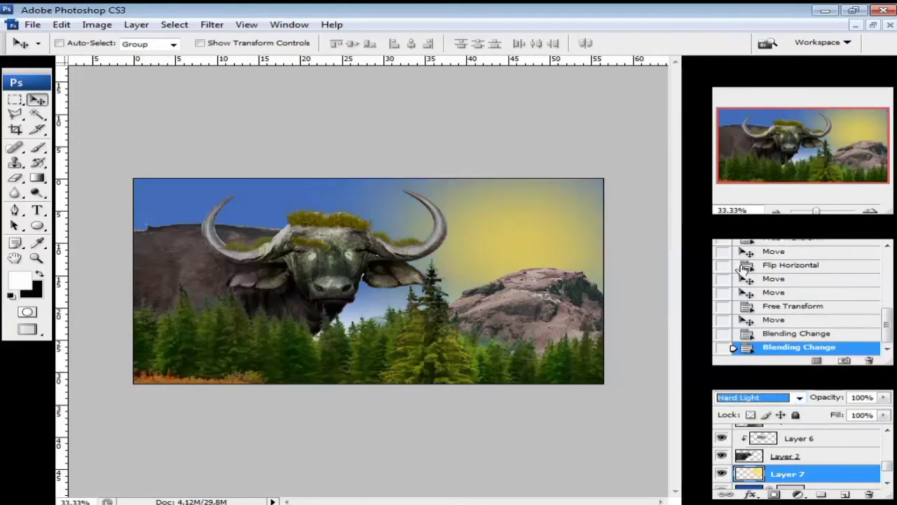
pyautogui.click(884, 397)
pyautogui.moveTo(884, 412); pyautogui.dragTo(889, 430)
# - Enlarge the sun glow toward the upper left
pyautogui.hotkey('ctrl', 't')
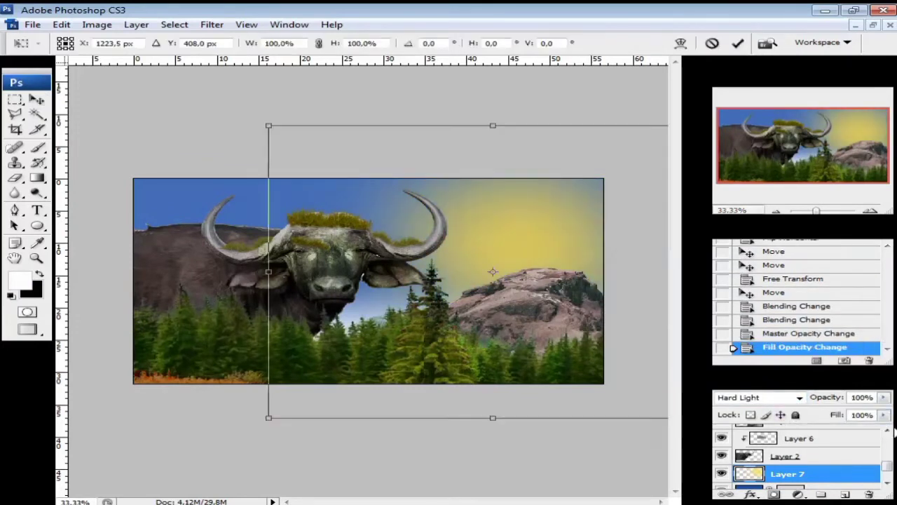
pyautogui.moveTo(268, 124); pyautogui.dragTo(178, 99)
pyautogui.moveTo(525, 224); pyautogui.dragTo(559, 247)
pyautogui.click(737, 46)
# - Add a new layer above Layer 2, step history back, and select Layer 3 copy 2
pyautogui.moveTo(889, 468)
pyautogui.mouseDown()
pyautogui.moveTo(890, 477)
pyautogui.moveTo(888, 441)
pyautogui.mouseUp()
pyautogui.click(788, 482)
pyautogui.click(845, 494)
pyautogui.scroll(1, 786, 452)
pyautogui.click(803, 334)
pyautogui.click(788, 433)
# - Add a new top layer and set the Brush Tool colour to bright yellow
pyautogui.click(845, 494)
pyautogui.click(870, 210)
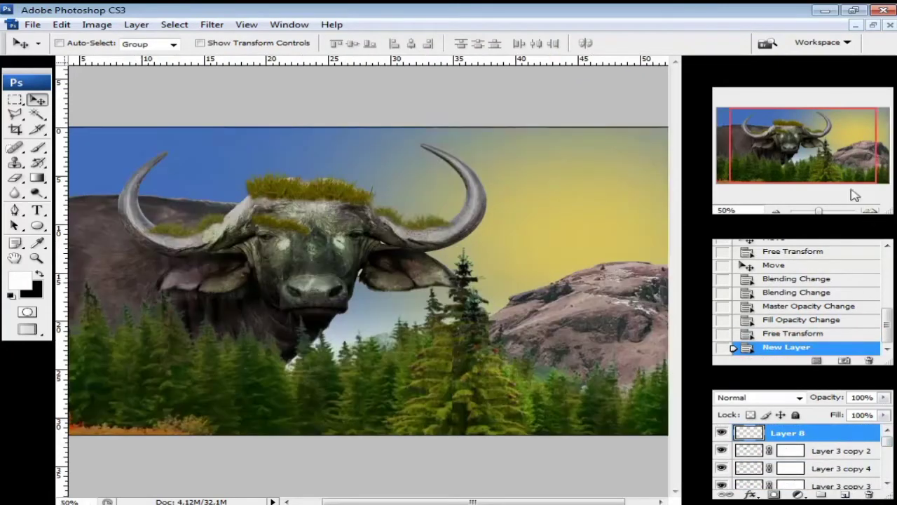
pyautogui.click(38, 147)
pyautogui.click(25, 280)
pyautogui.click(495, 454)
pyautogui.click(471, 309)
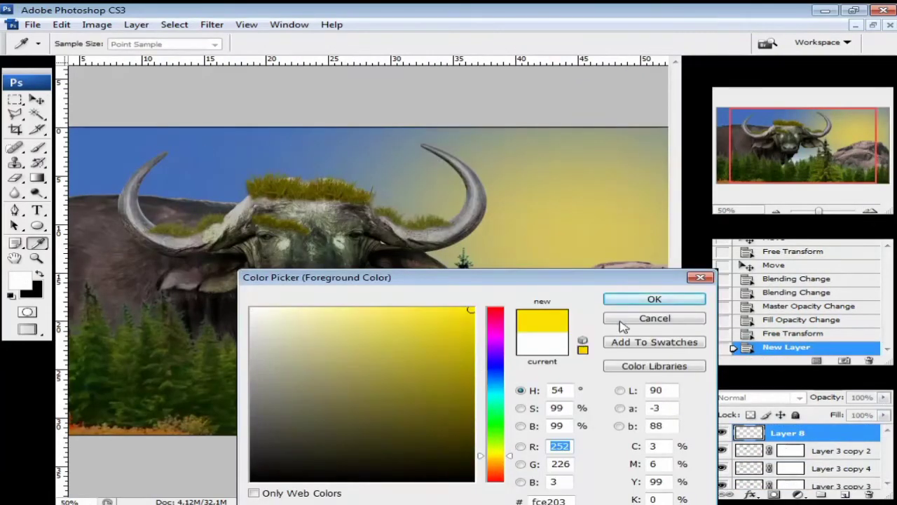
pyautogui.click(654, 298)
# - Paint a yellow stroke along the right horn's tip, undoing and redoing it
pyautogui.click(113, 43)
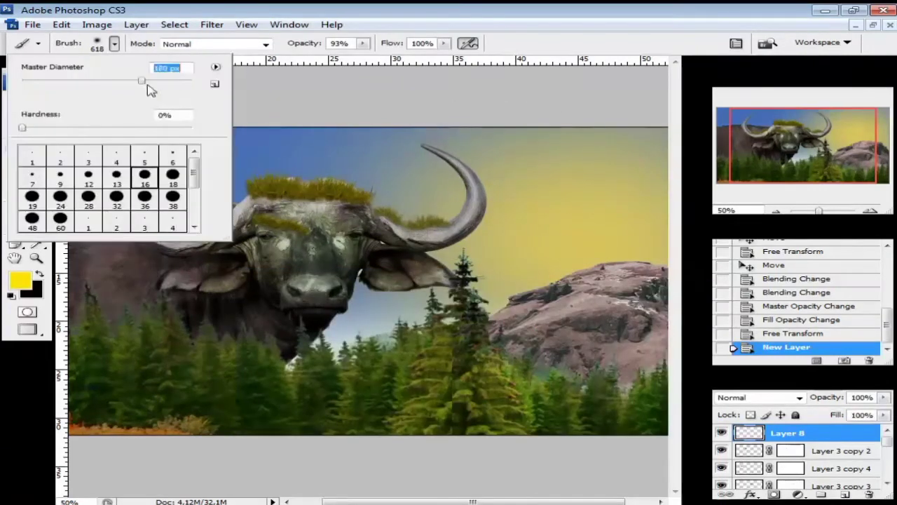
pyautogui.click(870, 211)
pyautogui.moveTo(816, 157); pyautogui.dragTo(827, 157)
pyautogui.moveTo(388, 99); pyautogui.dragTo(396, 101)
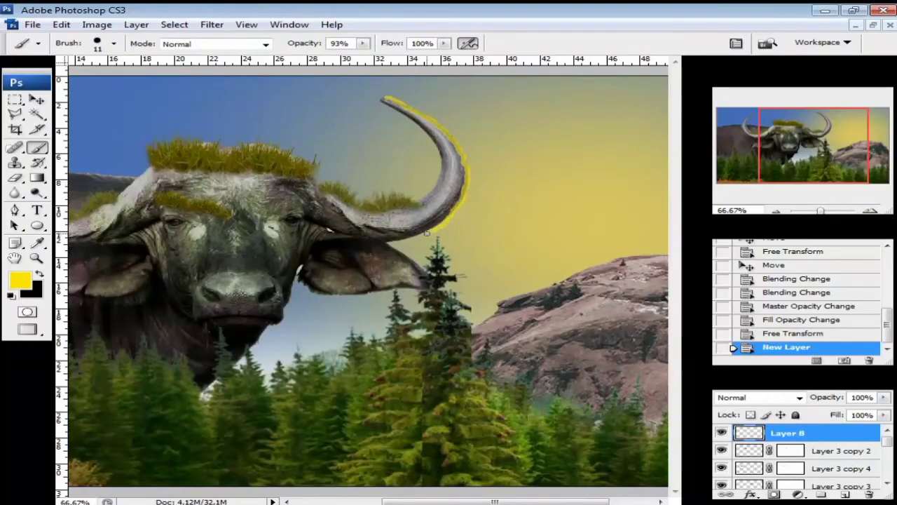
pyautogui.hotkey('ctrl', 'z')
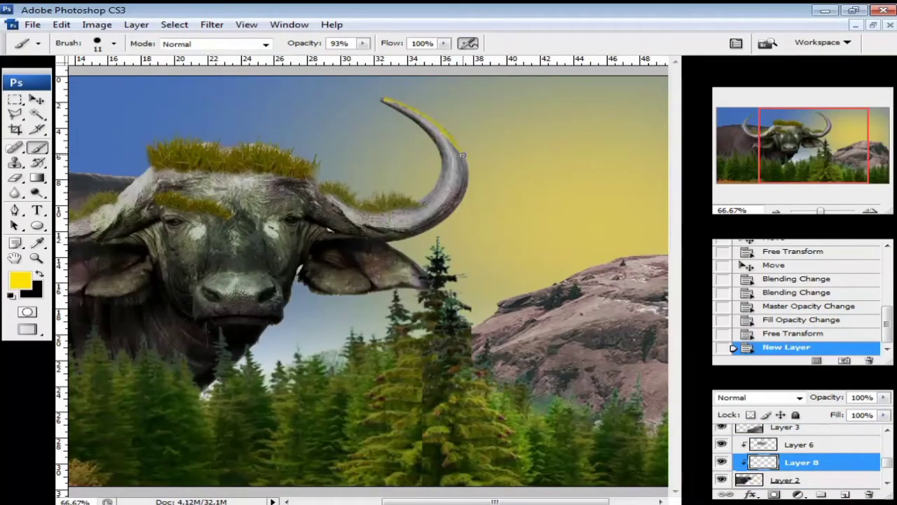
pyautogui.moveTo(453, 214); pyautogui.dragTo(449, 217)
# - Choose the 18 px hard brush and revert history to the empty new layer
pyautogui.click(776, 212)
pyautogui.click(114, 44)
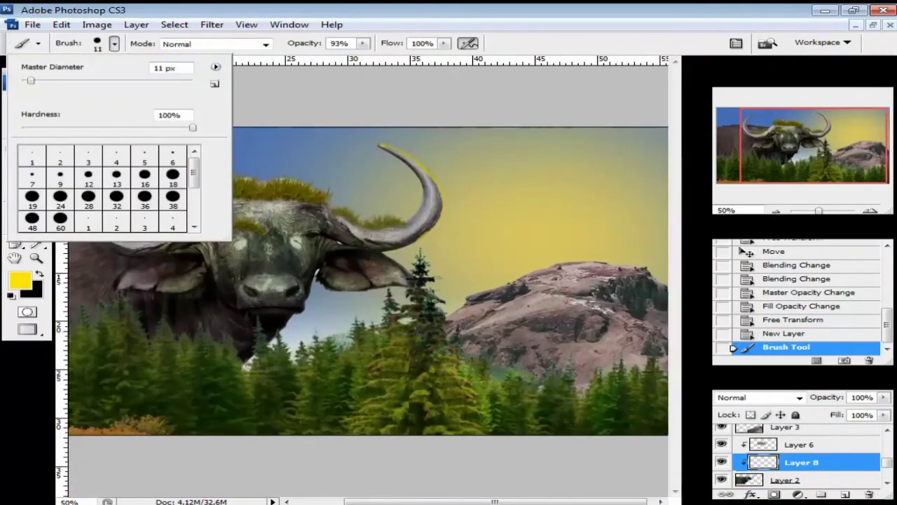
pyautogui.click(286, 309)
pyautogui.click(418, 200)
pyautogui.moveTo(195, 182)
pyautogui.mouseDown()
pyautogui.moveTo(196, 218)
pyautogui.moveTo(195, 183)
pyautogui.mouseUp()
pyautogui.click(173, 176)
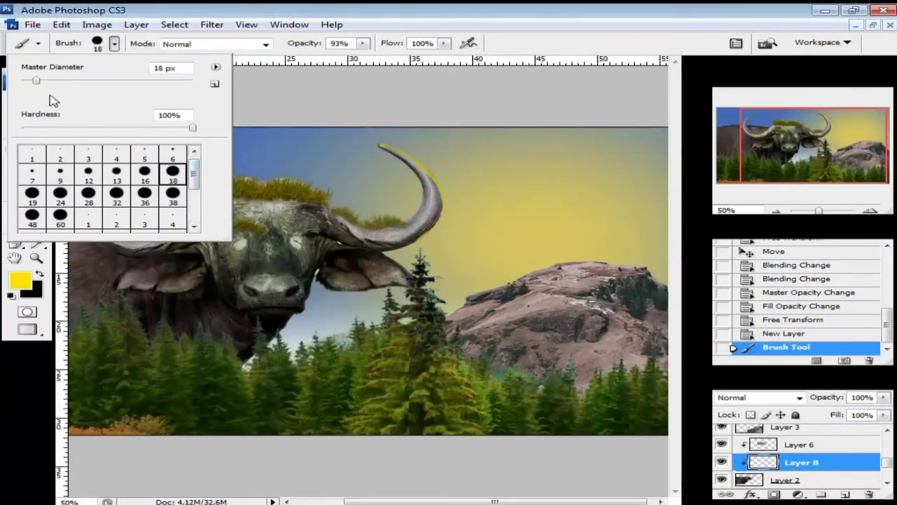
pyautogui.click(804, 336)
# - Change the foreground colour to orange-yellow fdca40
pyautogui.click(777, 212)
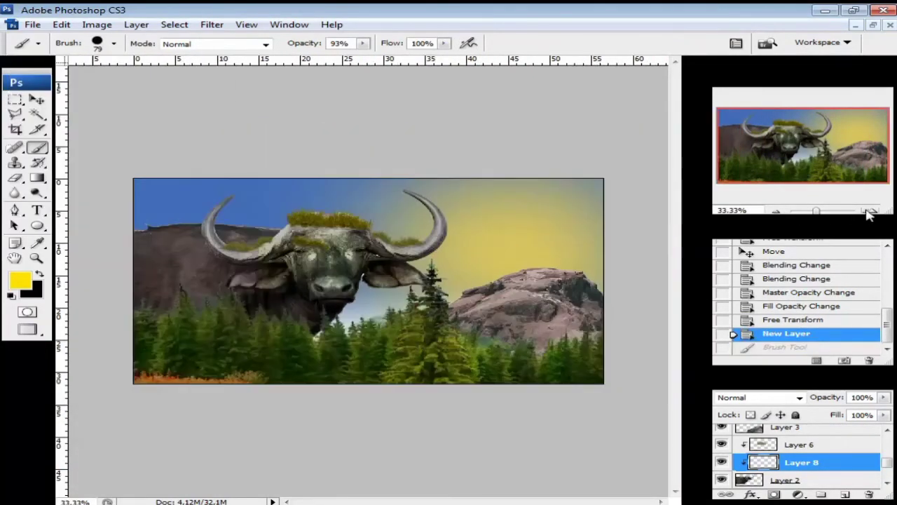
pyautogui.click(870, 211)
pyautogui.click(870, 212)
pyautogui.click(20, 281)
pyautogui.click(471, 367)
pyautogui.moveTo(506, 456); pyautogui.dragTo(506, 460)
pyautogui.moveTo(453, 309); pyautogui.dragTo(419, 308)
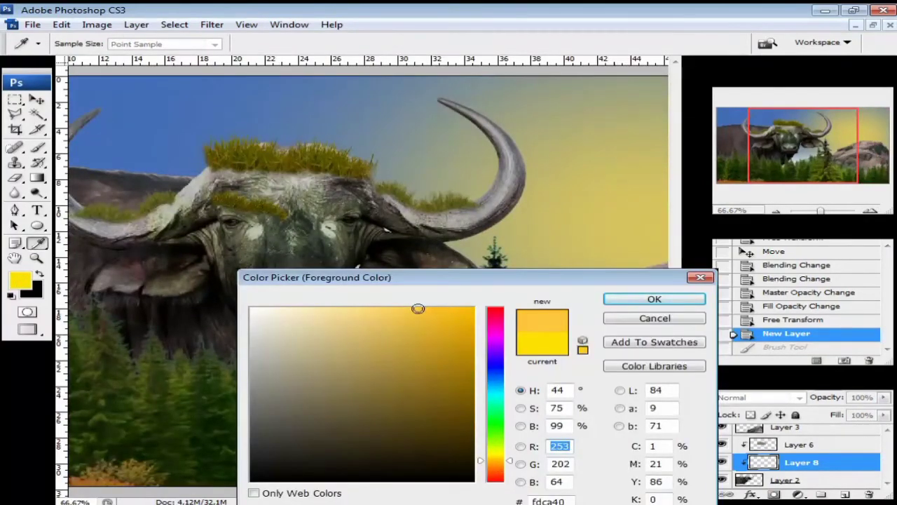
pyautogui.click(654, 300)
# - Paint a highlight along the right horn, undo it, and select Layer 2
pyautogui.moveTo(453, 93)
pyautogui.mouseDown()
pyautogui.moveTo(537, 168)
pyautogui.moveTo(445, 269)
pyautogui.mouseUp()
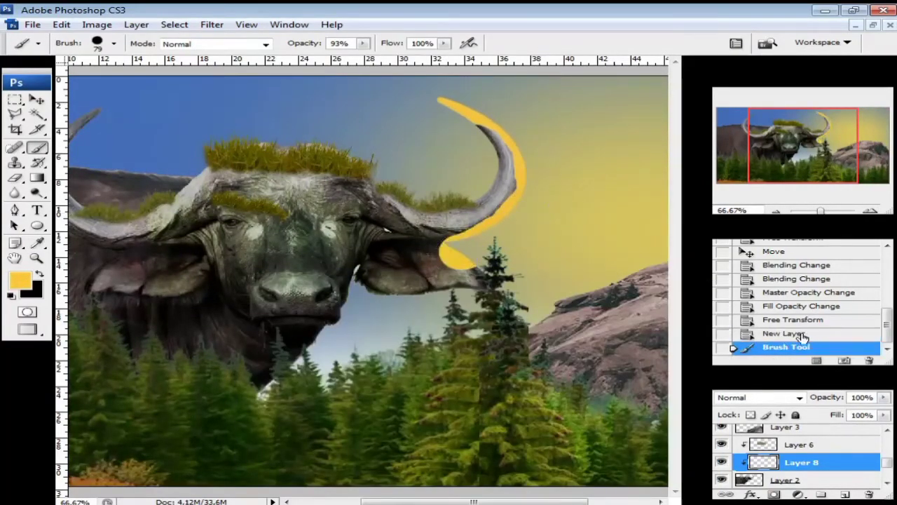
pyautogui.hotkey('ctrl', 'z')
pyautogui.scroll(-1, 806, 456)
pyautogui.click(751, 459)
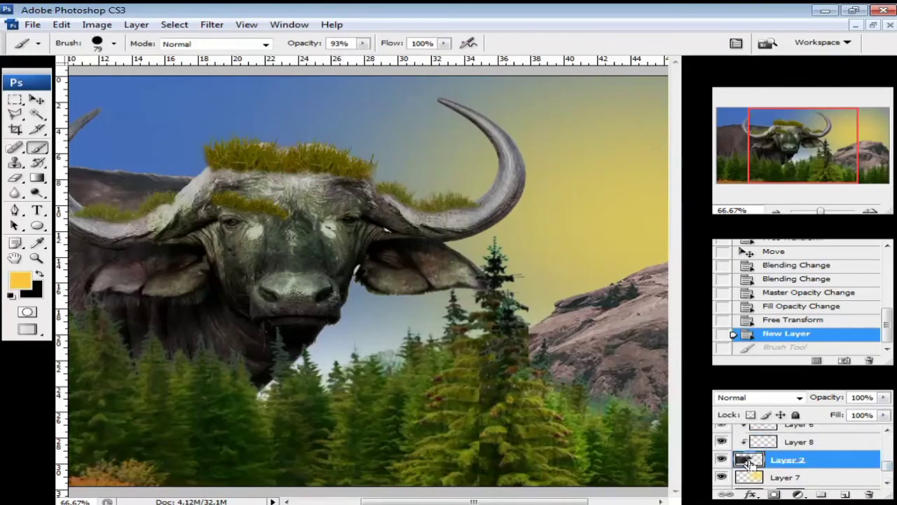
# - Duplicate the buffalo onto Layer 9 and fill it solid black
pyautogui.keyDown('ctrl'); pyautogui.click(751, 460); pyautogui.keyUp('ctrl')
pyautogui.hotkey('ctrl', 'j')
pyautogui.keyDown('ctrl'); pyautogui.click(750, 460); pyautogui.keyUp('ctrl')
pyautogui.press('x')
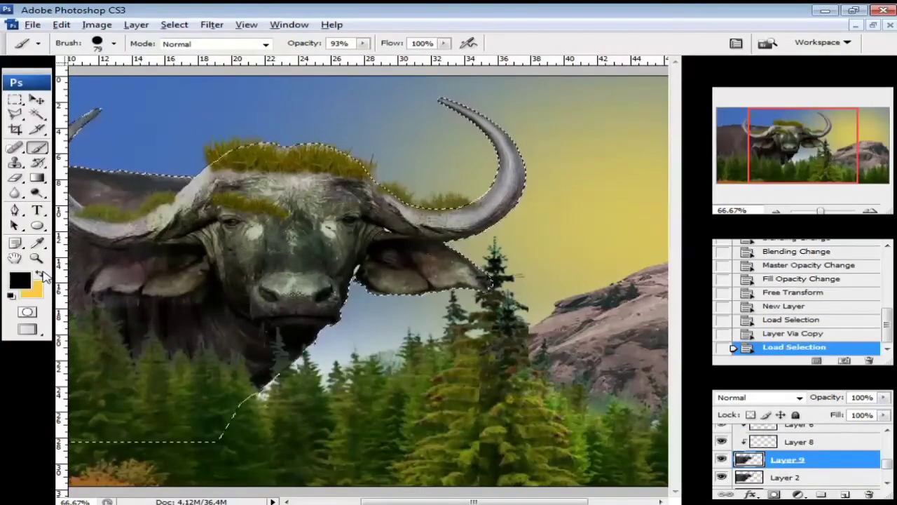
pyautogui.hotkey('alt', 'BackSpace')
pyautogui.click(37, 100)
pyautogui.hotkey('ctrl', 'd')
# - Place Layer 2 above the black Layer 9 and release the buffalo clipping
pyautogui.moveTo(785, 479); pyautogui.dragTo(781, 452)
pyautogui.click(778, 478)
pyautogui.click(785, 461)
pyautogui.hotkey('ctrl', 'alt', 'g')
# - Add an Outer Glow of about 46 px to silhouette Layer 9
pyautogui.click(763, 482)
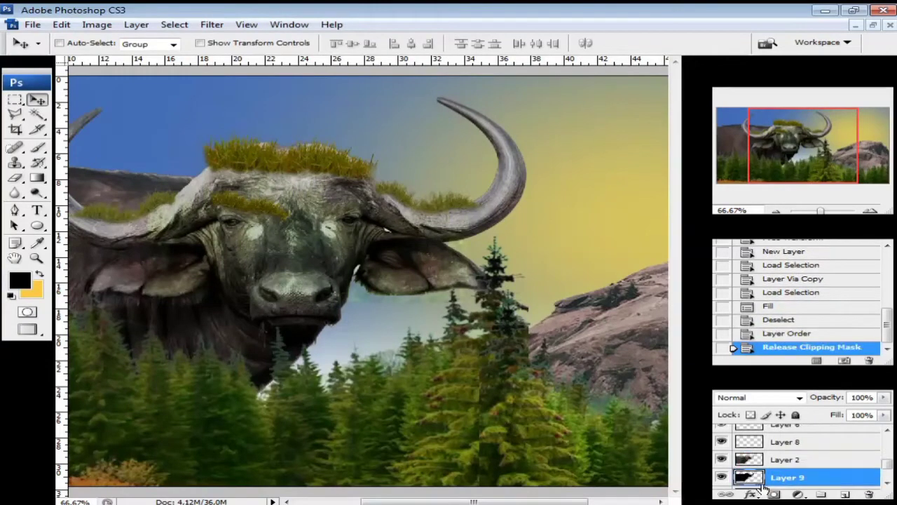
pyautogui.click(781, 380)
pyautogui.moveTo(606, 146); pyautogui.dragTo(570, 96)
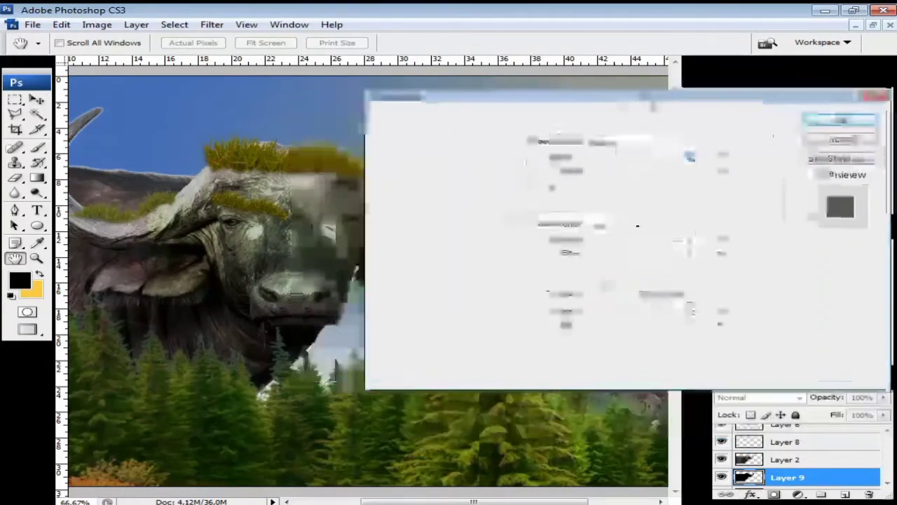
pyautogui.moveTo(600, 259); pyautogui.dragTo(610, 251)
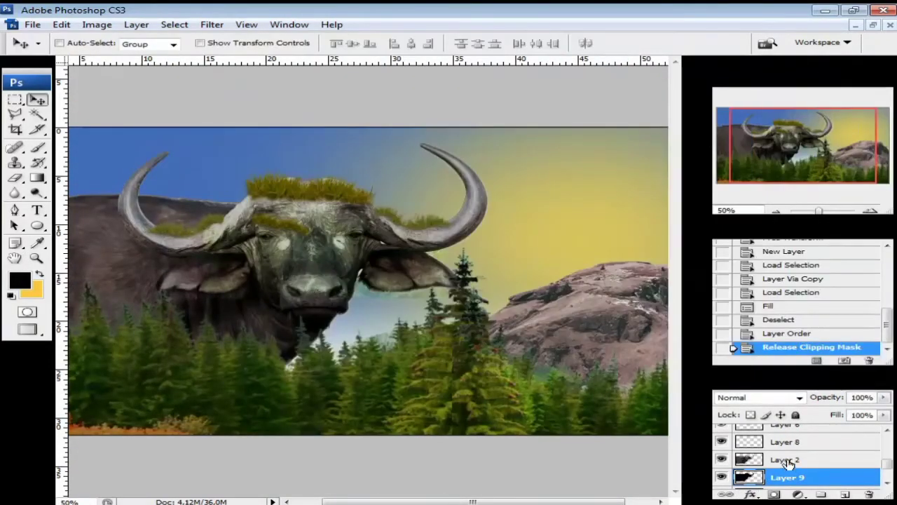
# - Clip Layer 8 and Layer 6 to the layers below them
pyautogui.click(789, 442)
pyautogui.hotkey('ctrl', 'alt', 'g')
pyautogui.click(887, 430)
pyautogui.click(802, 443)
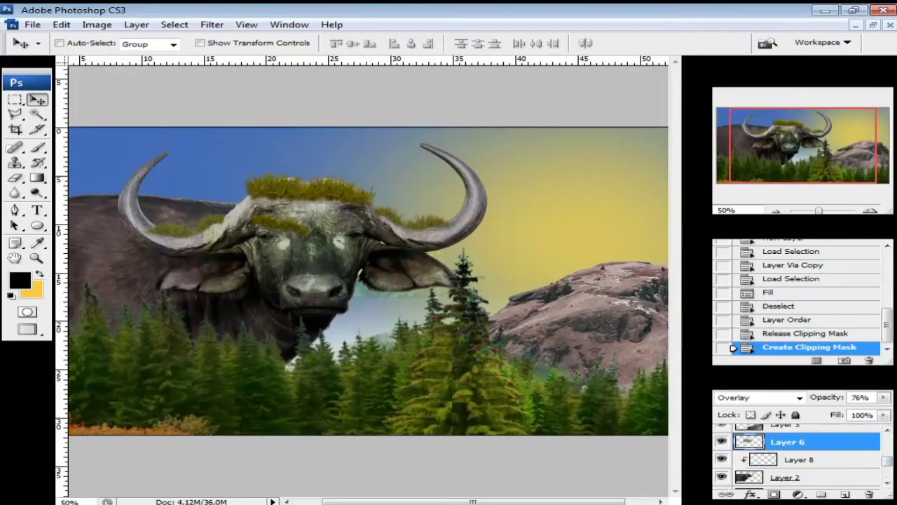
pyautogui.hotkey('ctrl', 'alt', 'g')
pyautogui.moveTo(887, 462); pyautogui.dragTo(889, 458)
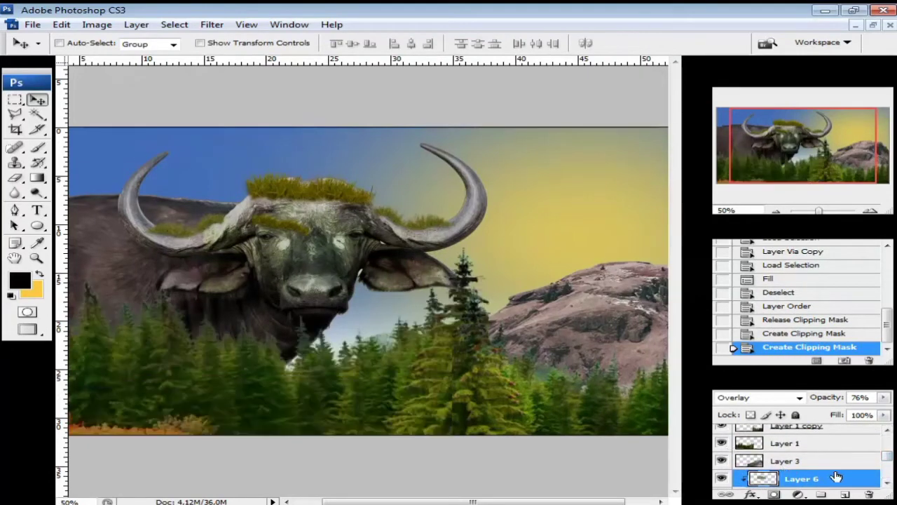
pyautogui.scroll(-3, 806, 466)
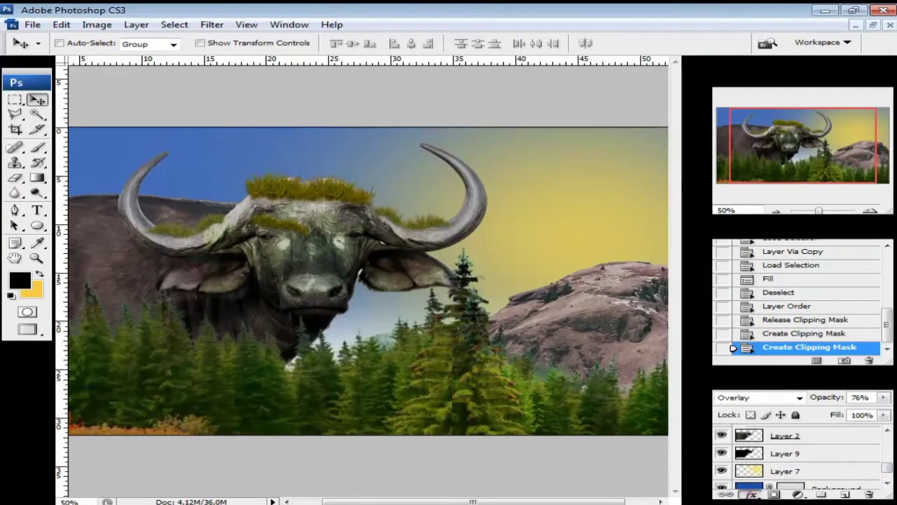
# - Change Layer 9's Outer Glow to bright yellow with size 13 px
pyautogui.click(755, 459)
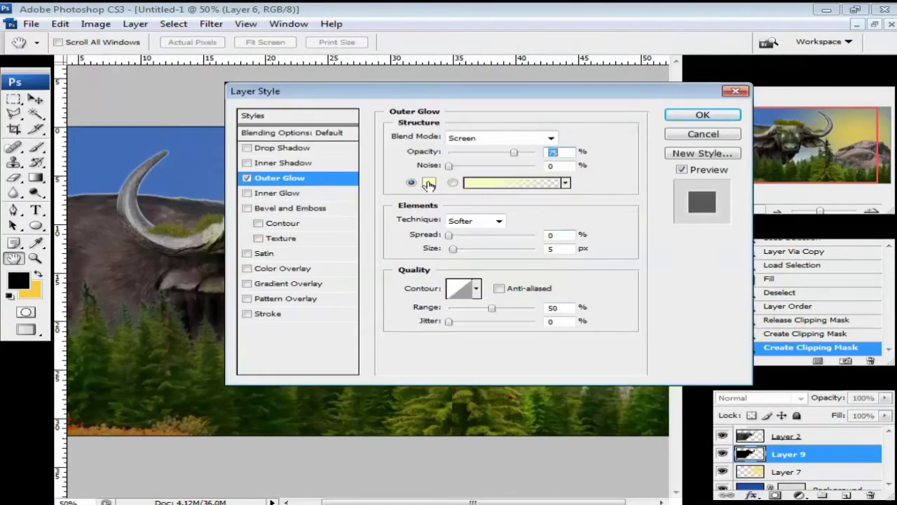
pyautogui.click(429, 183)
pyautogui.click(474, 308)
pyautogui.click(678, 297)
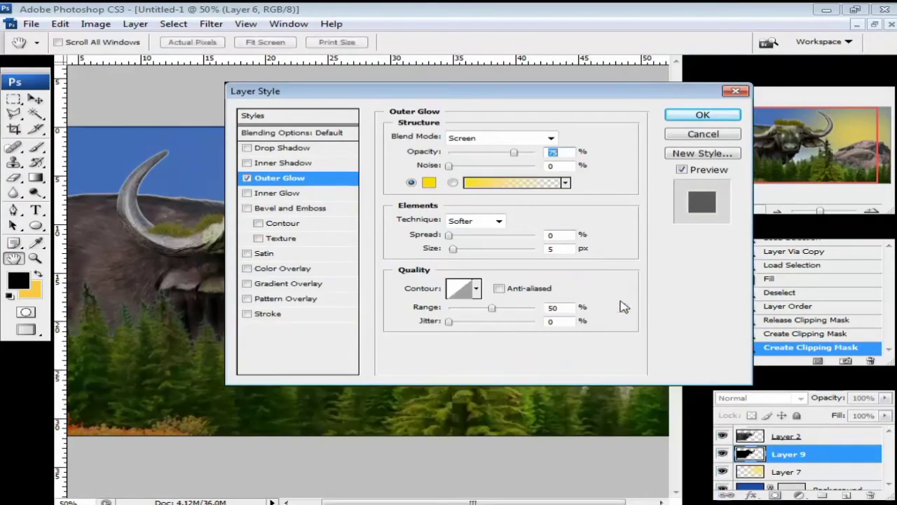
pyautogui.moveTo(641, 88); pyautogui.dragTo(815, 44)
pyautogui.moveTo(627, 207); pyautogui.dragTo(676, 206)
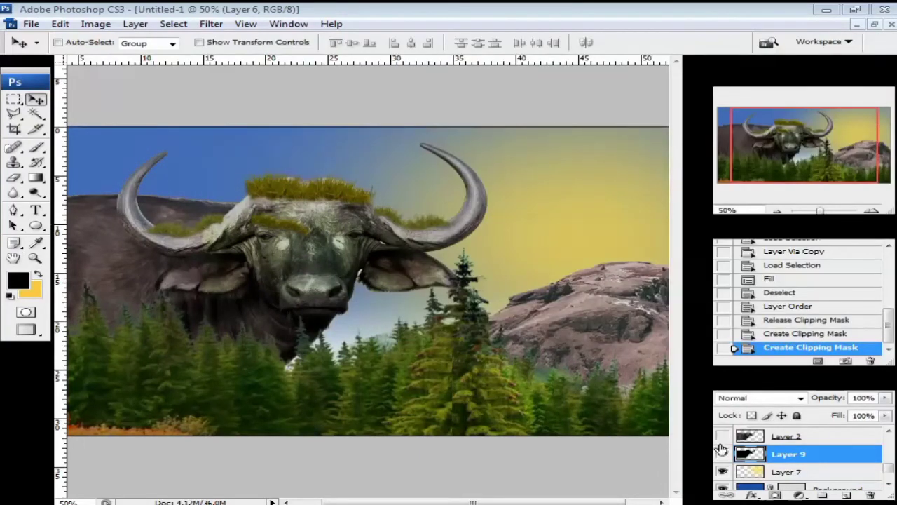
# - Show Layer 2 again and hide the silhouette Layer 9
pyautogui.click(722, 438)
pyautogui.click(723, 453)
pyautogui.moveTo(888, 469); pyautogui.dragTo(888, 454)
pyautogui.click(779, 211)
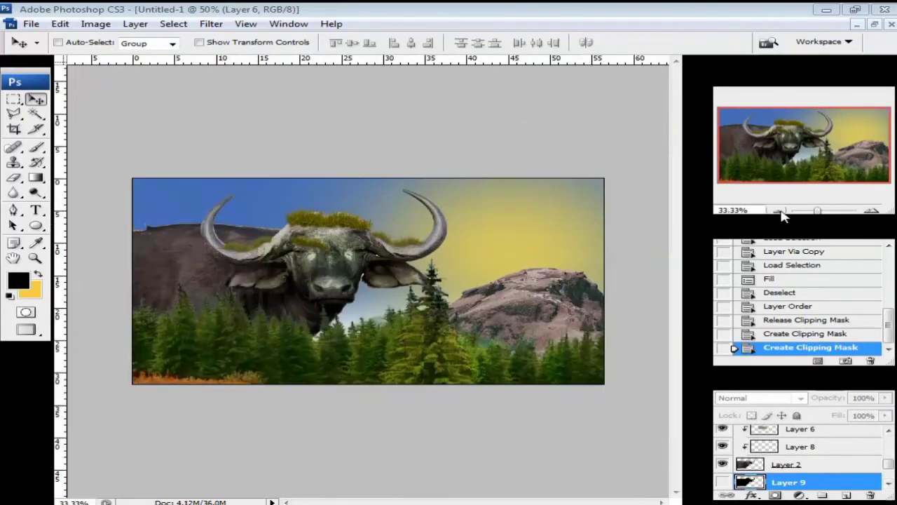
# - Adjust the sun Layer 7 with Hue -6, Saturation +28, Lightness +5
pyautogui.scroll(3, 881, 478)
pyautogui.scroll(-3, 800, 459)
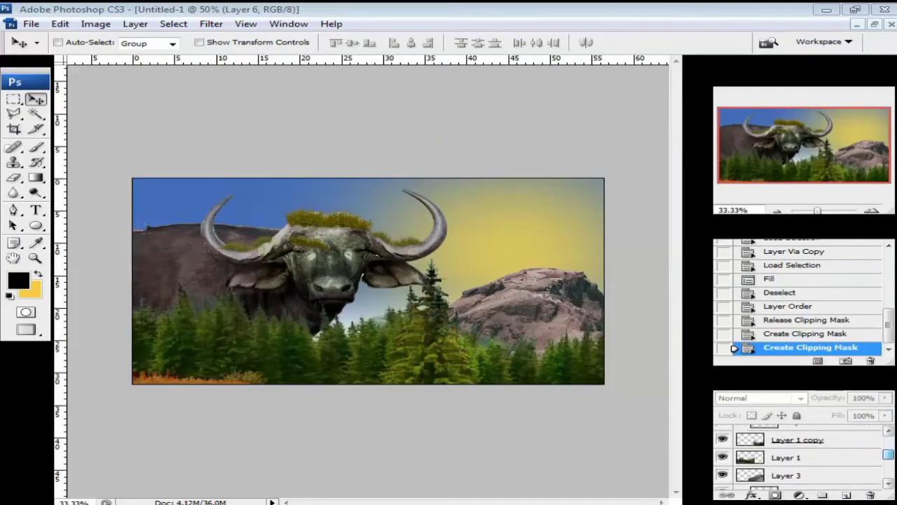
pyautogui.scroll(-3, 799, 459)
pyautogui.click(789, 463)
pyautogui.hotkey('ctrl', 'u')
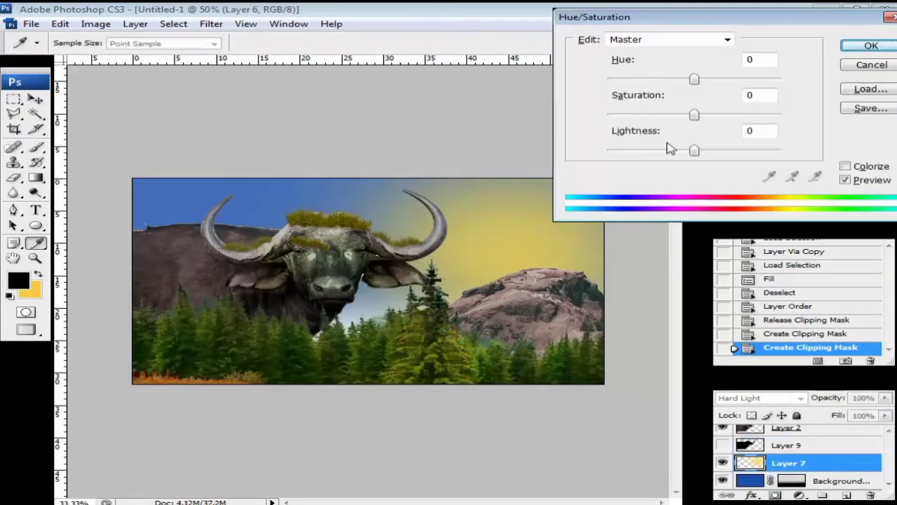
pyautogui.moveTo(696, 152)
pyautogui.mouseDown()
pyautogui.moveTo(674, 162)
pyautogui.moveTo(699, 157)
pyautogui.mouseUp()
pyautogui.moveTo(694, 117); pyautogui.dragTo(720, 120)
pyautogui.moveTo(694, 81)
pyautogui.mouseDown()
pyautogui.moveTo(630, 81)
pyautogui.moveTo(697, 81)
pyautogui.moveTo(698, 98)
pyautogui.mouseUp()
pyautogui.press('Return')
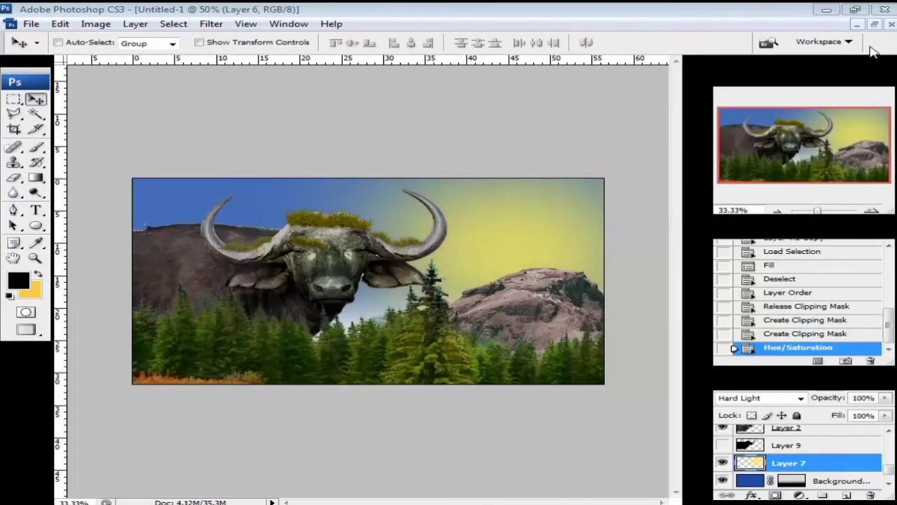
# - Stretch the sun layer wider to the left and pull its top edge down
pyautogui.hotkey('ctrl', 't')
pyautogui.moveTo(214, 441); pyautogui.dragTo(81, 478)
pyautogui.moveTo(144, 300); pyautogui.dragTo(52, 301)
pyautogui.moveTo(440, 124); pyautogui.dragTo(446, 140)
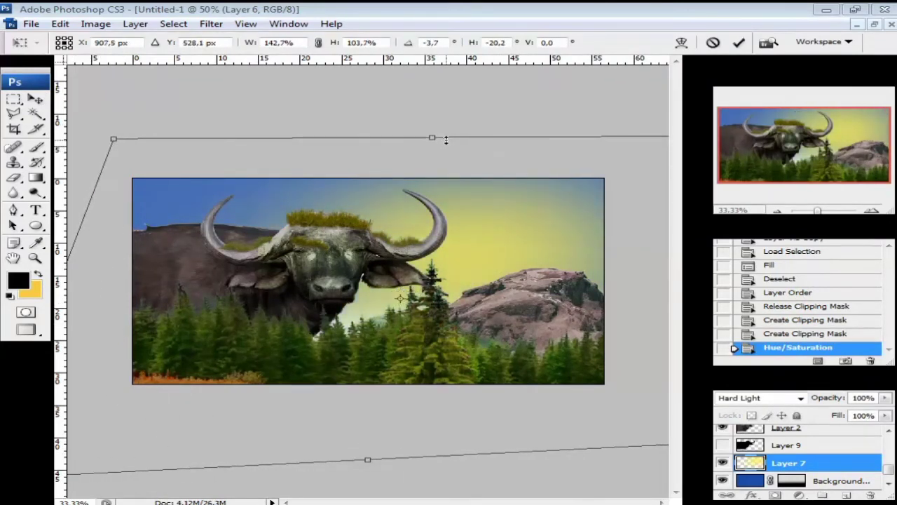
pyautogui.click(739, 43)
# - Commit the resized grass tuft and move the Layer 3 copy 4 grass
pyautogui.click(873, 211)
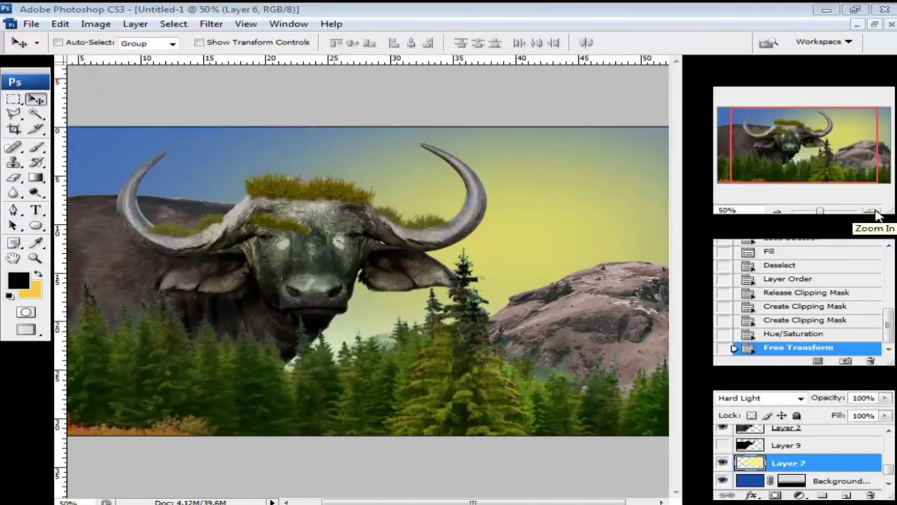
pyautogui.click(776, 212)
pyautogui.click(776, 212)
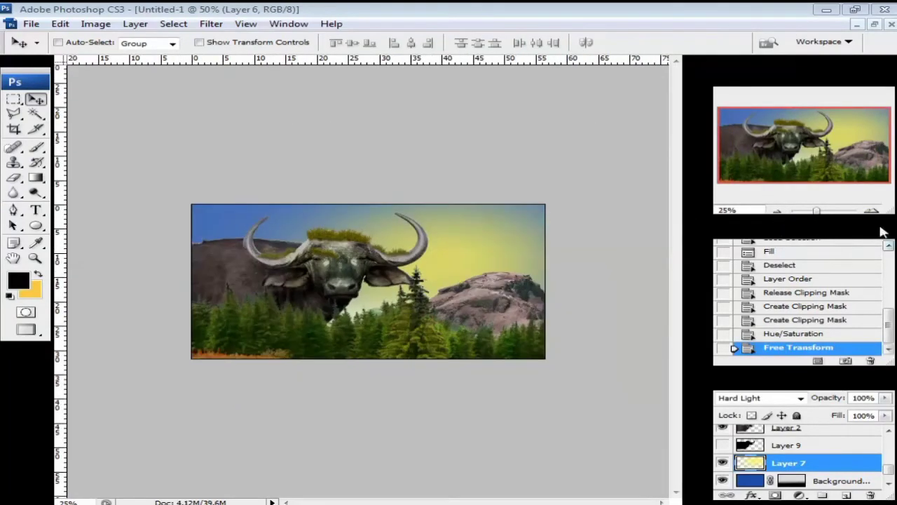
pyautogui.click(871, 211)
pyautogui.click(872, 211)
pyautogui.click(776, 212)
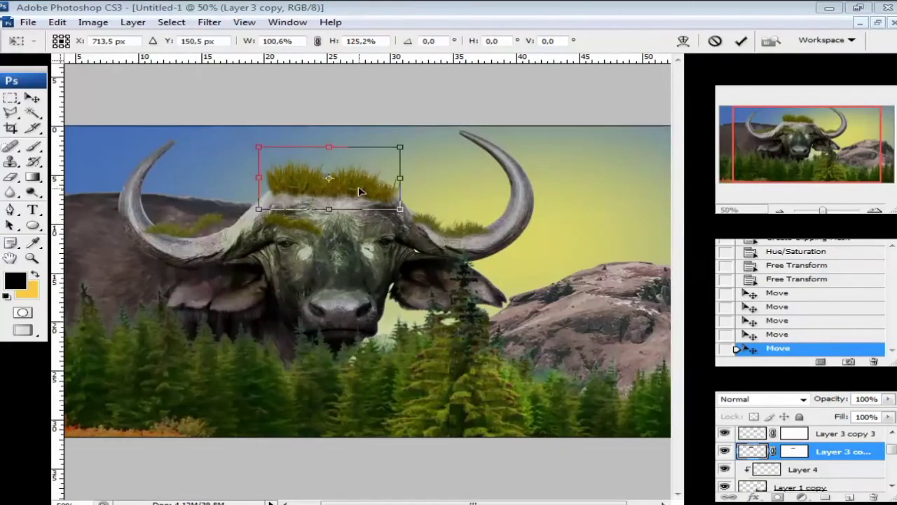
pyautogui.click(741, 41)
pyautogui.click(725, 434)
pyautogui.click(724, 433)
pyautogui.scroll(2, 771, 452)
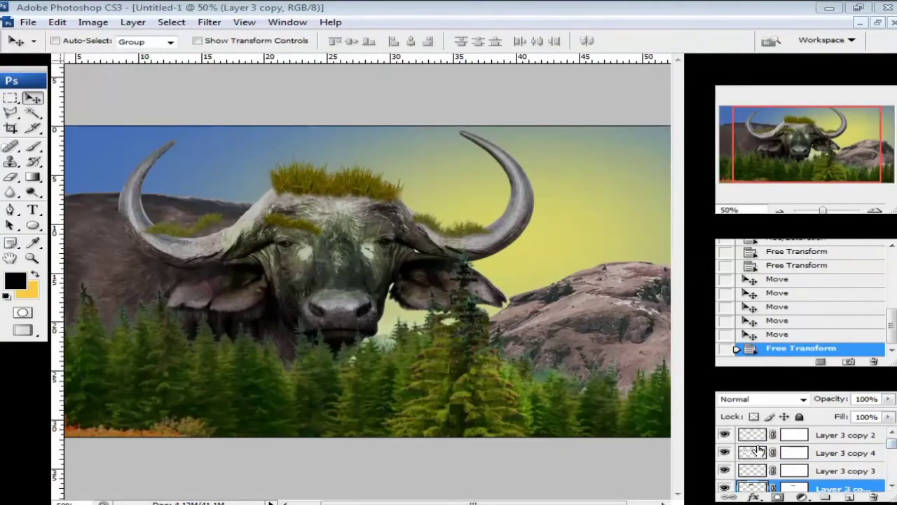
pyautogui.click(758, 452)
pyautogui.moveTo(186, 225); pyautogui.dragTo(203, 235)
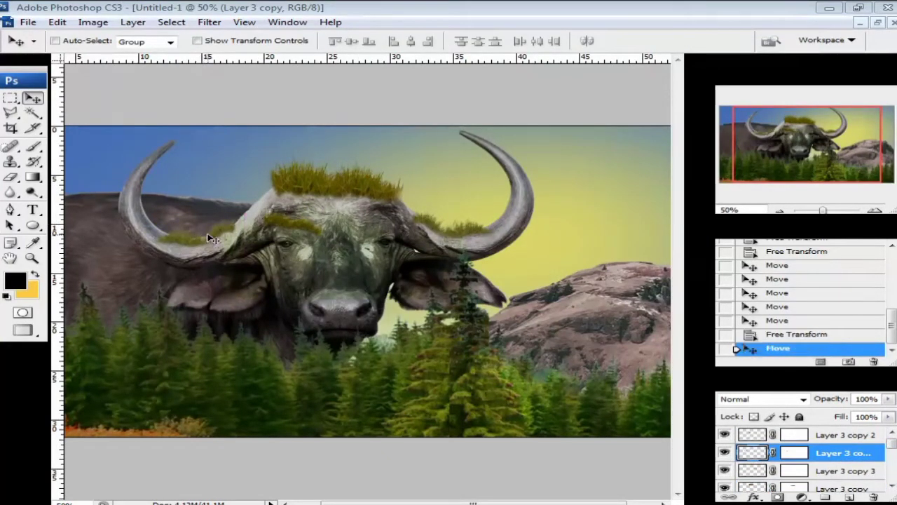
# - Nudge the eyebrow grass, Layer 3 copy 2, down-right, then bring up File > Open As
pyautogui.click(762, 437)
pyautogui.moveTo(282, 219); pyautogui.dragTo(286, 226)
pyautogui.click(876, 211)
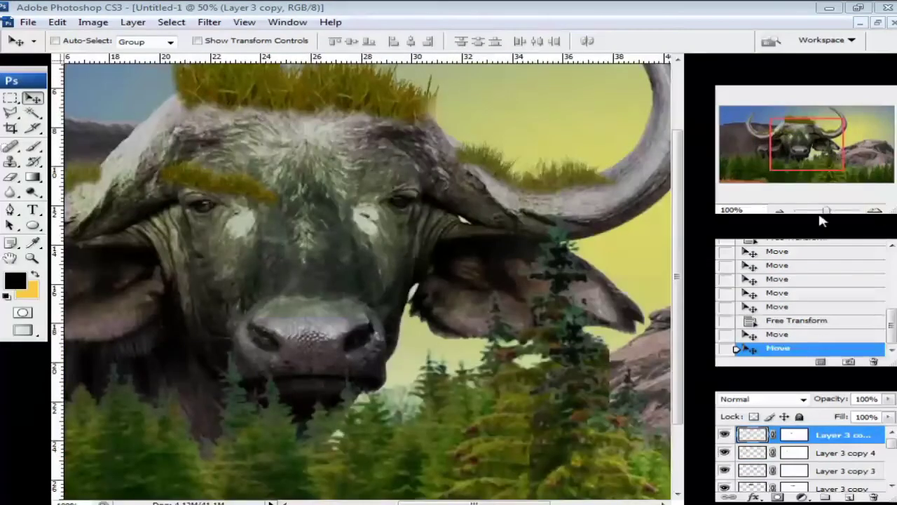
pyautogui.click(781, 212)
pyautogui.click(781, 212)
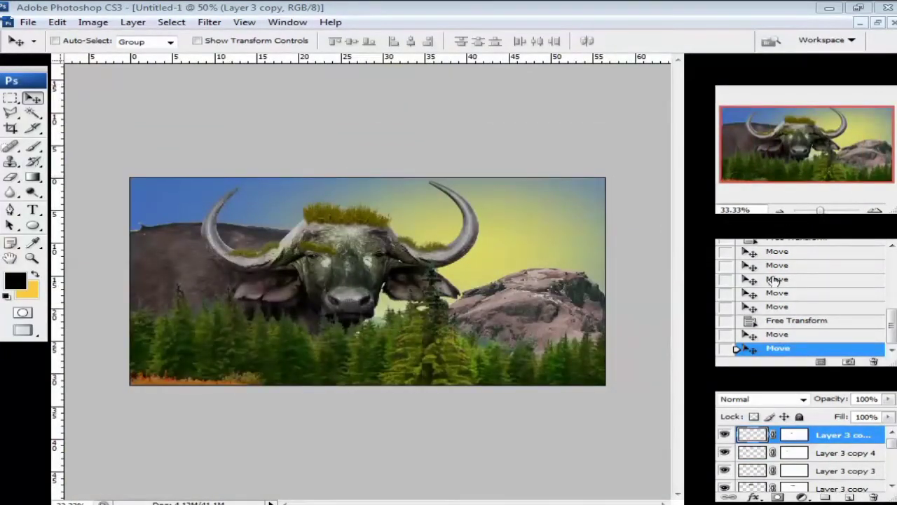
pyautogui.click(29, 23)
pyautogui.click(56, 79)
# - Pick PNG in the mistakenly opened Open dialog, then cancel it
pyautogui.click(452, 386)
pyautogui.click(406, 321)
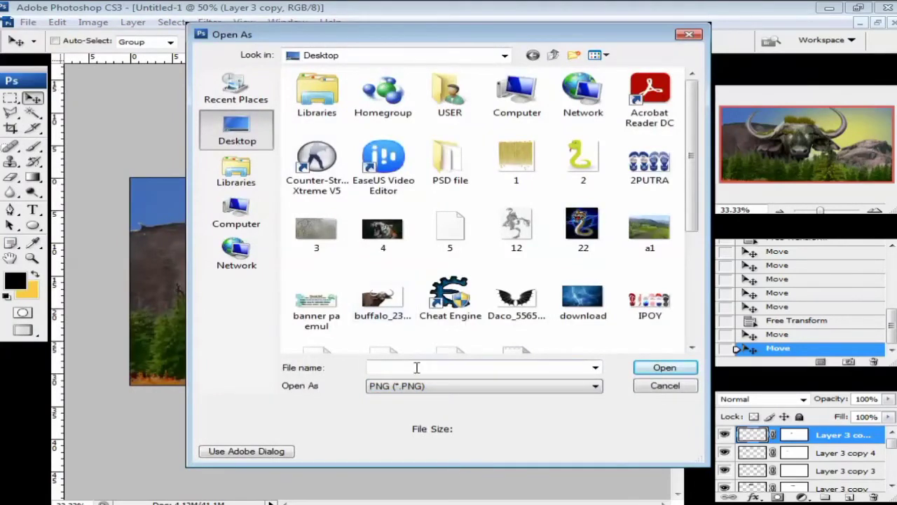
pyautogui.click(652, 386)
# - Save the composite as a PNG named 'giant', accepting the default PNG options
pyautogui.click(28, 23)
pyautogui.click(53, 194)
pyautogui.click(545, 340)
pyautogui.click(399, 468)
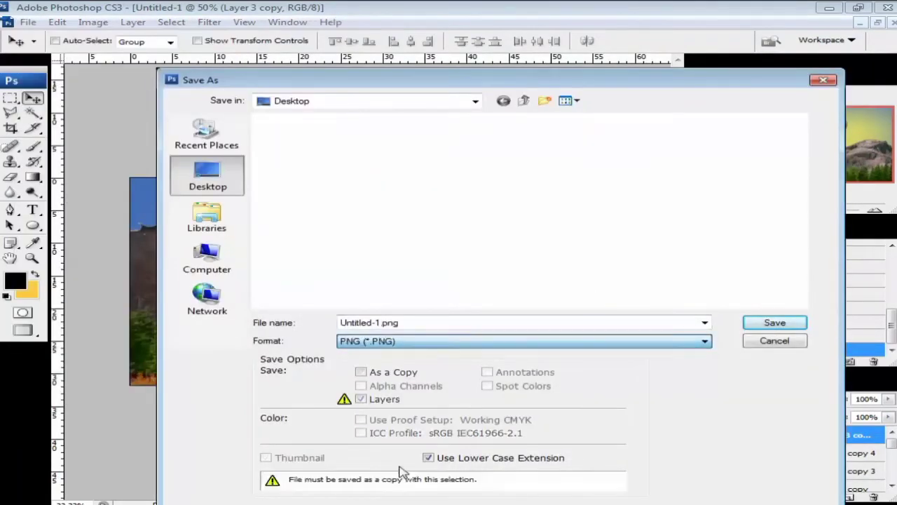
pyautogui.doubleClick(392, 323)
pyautogui.write('giant')
pyautogui.click(760, 322)
pyautogui.click(500, 248)
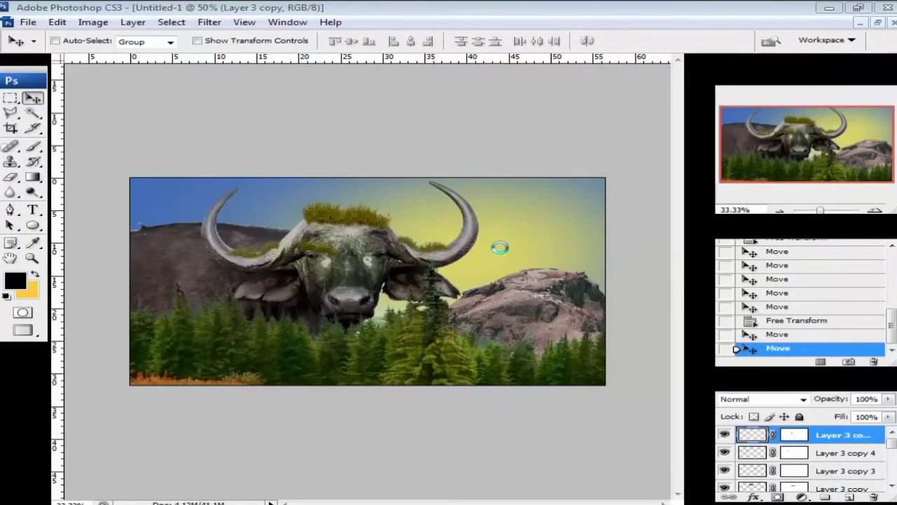